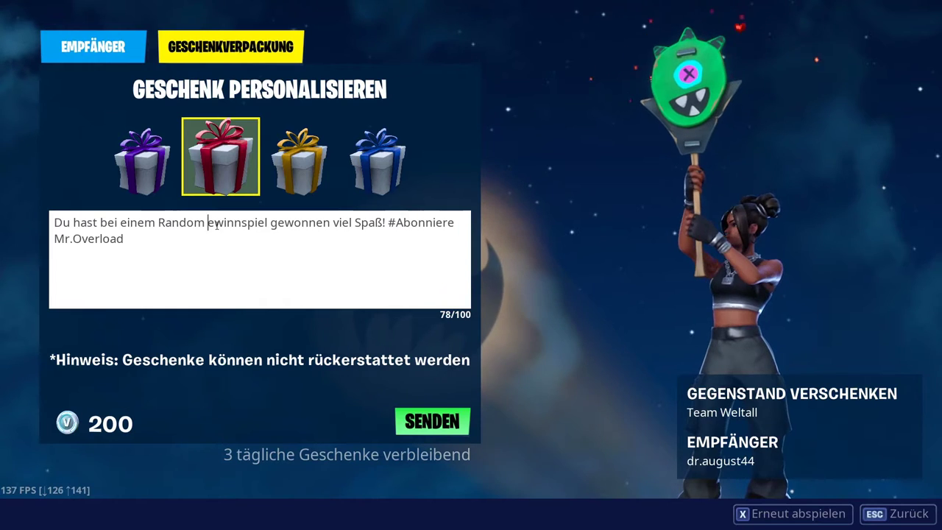
Step: Correct the gift message wording to "random Gewinnspiel" and send the gift
type("G")
key("Left")
key("Left")
key("Left")
key("Left")
key("Left")
key("Left")
key("Left")
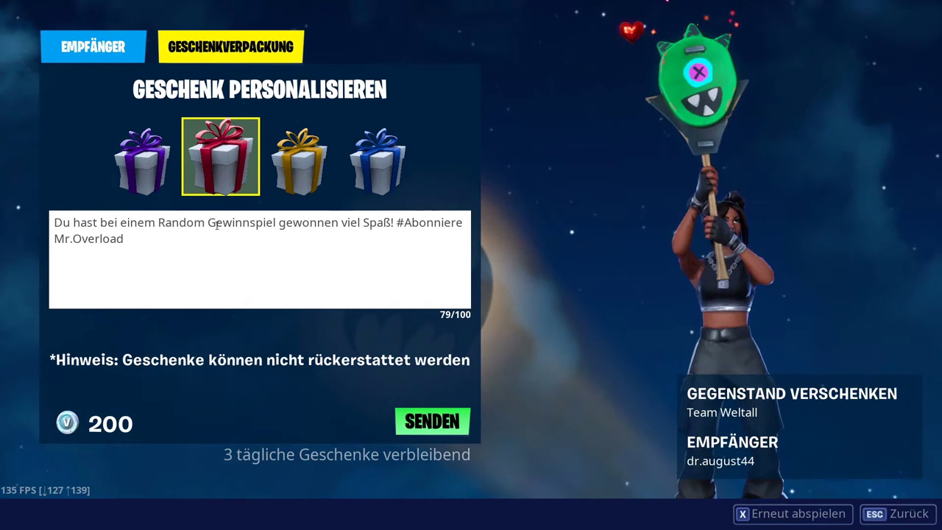
key("BackSpace")
type("r")
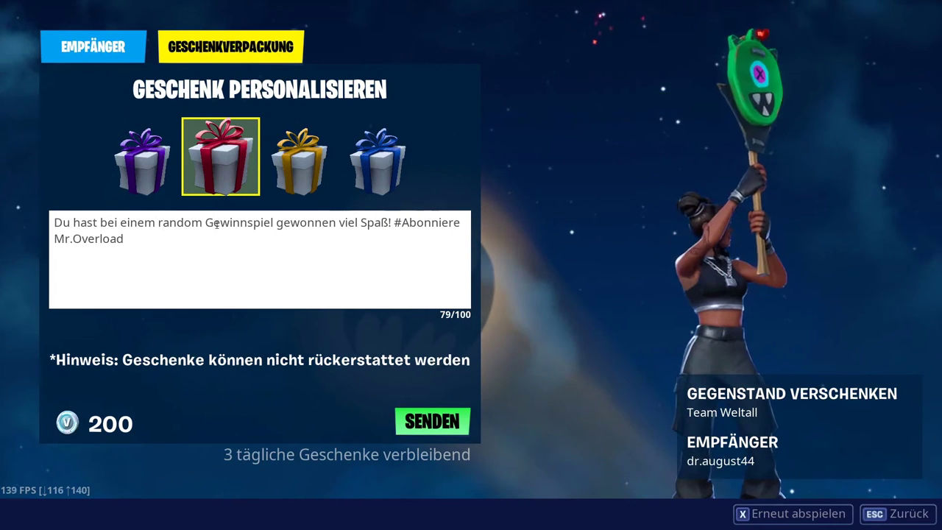
left_click(435, 423)
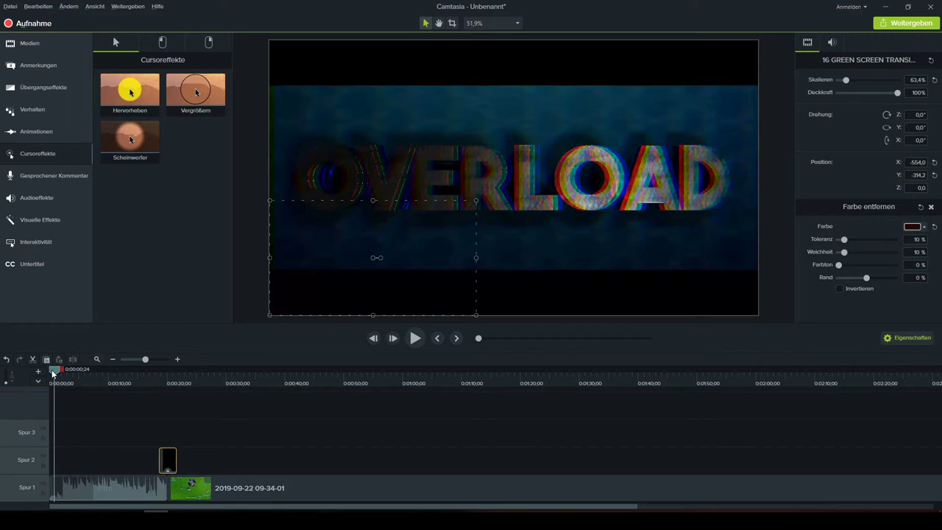
Step: Switch to Camtasia and play the Intro clip from the start of the timeline up to the flame transition
left_click_drag(53, 373, 50, 373)
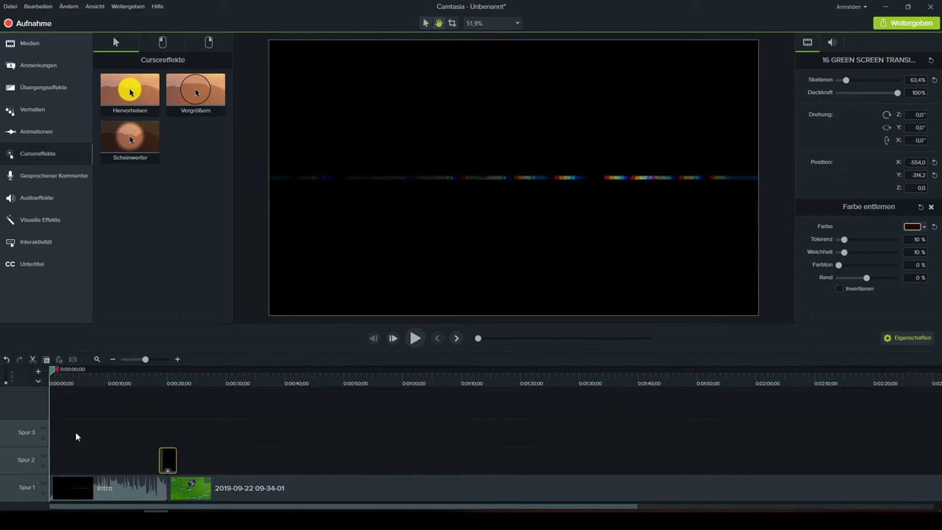
key("space")
left_click(87, 483)
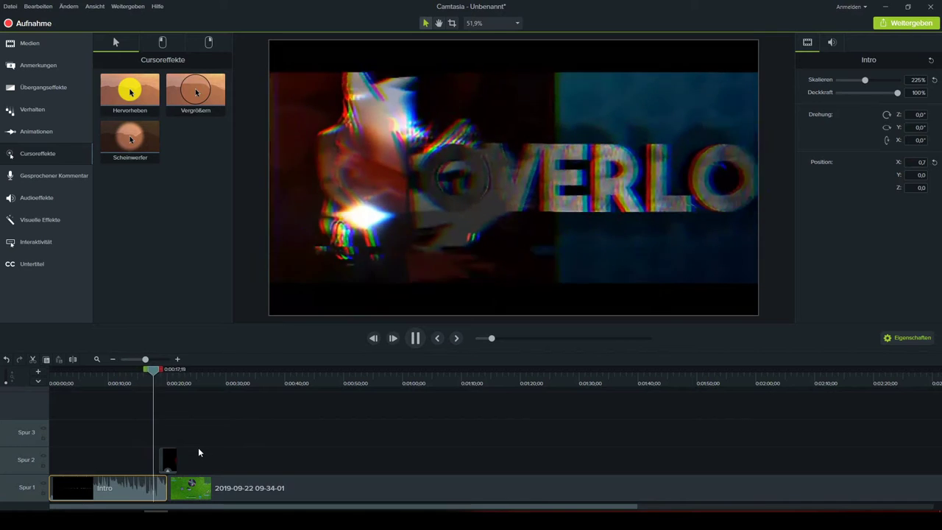
key("space")
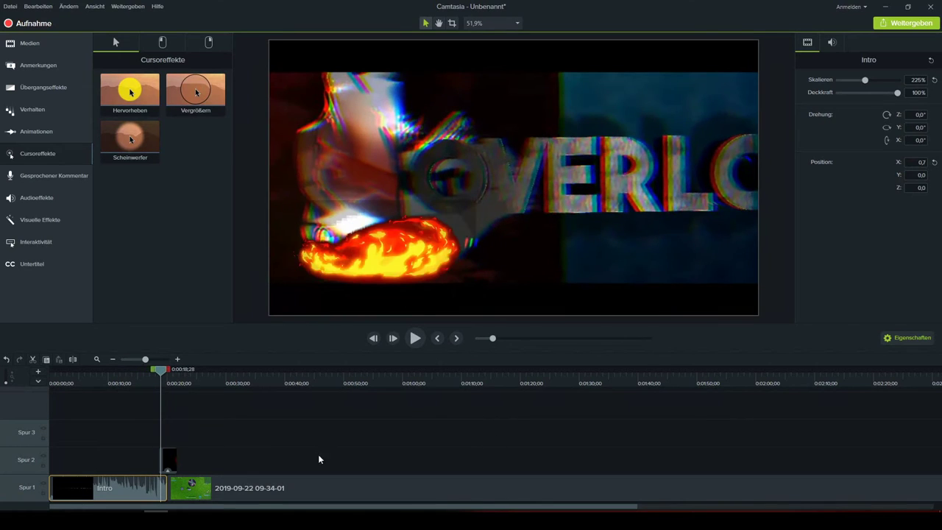
Step: Shift the flame transition overlay slightly upward on the canvas and preview the cut into the gameplay
left_click(355, 262)
mouse_move(367, 258)
left_mouse_down()
mouse_move(417, 227)
mouse_move(366, 258)
mouse_move(377, 250)
mouse_move(367, 249)
left_mouse_up()
key("space")
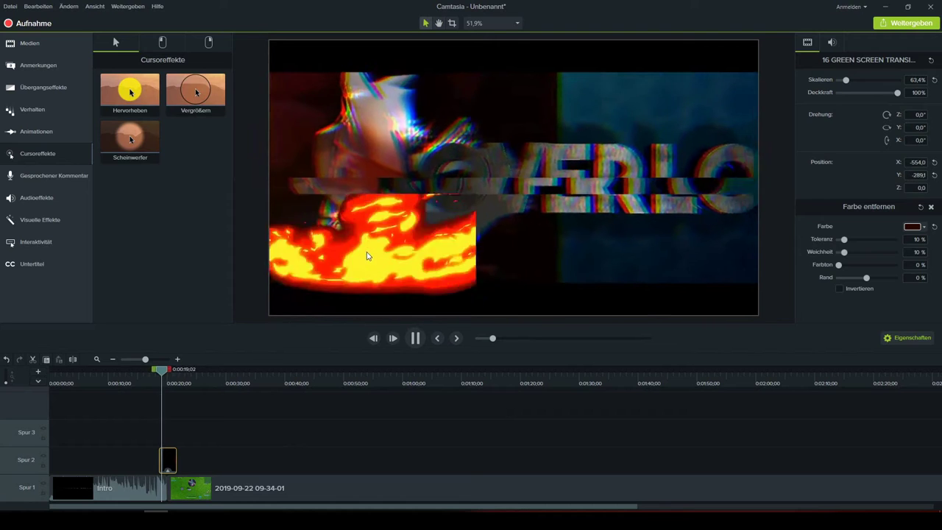
key("space")
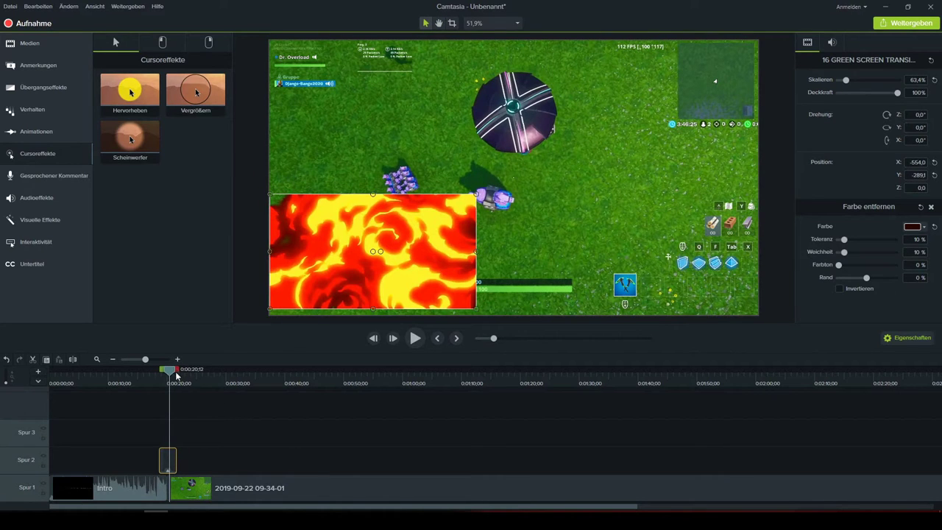
Step: Remove the existing Farbe entfernen effect from the flame overlay, then realign and enlarge it to about 150 % to fill the canvas
left_click_drag(170, 371, 164, 370)
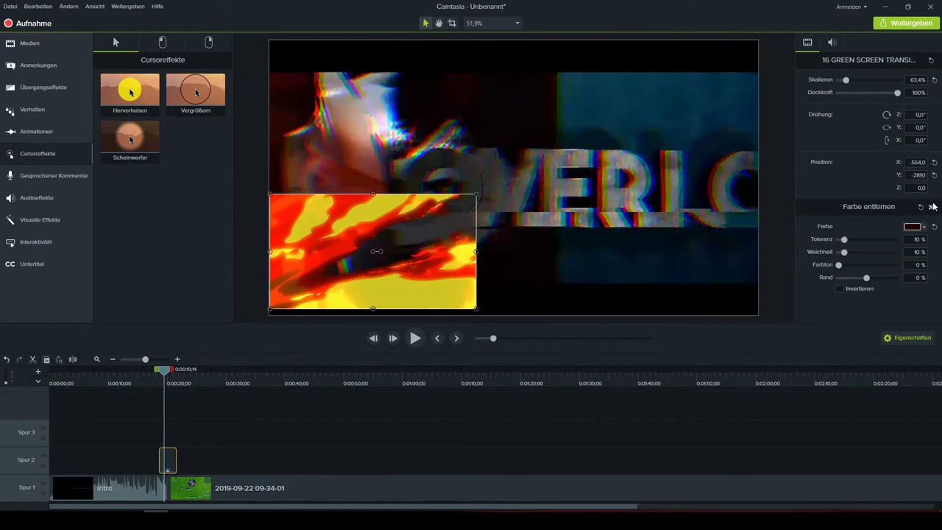
left_click(931, 207)
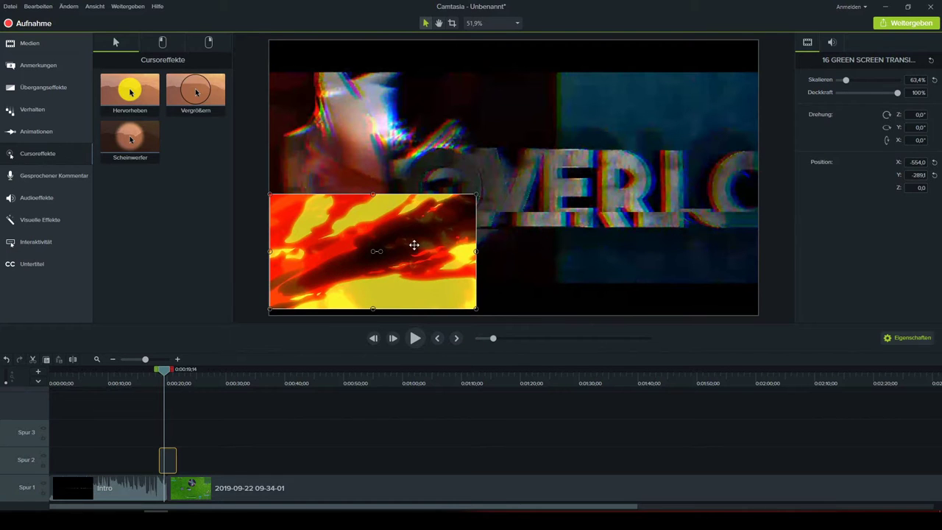
mouse_move(415, 243)
left_mouse_down()
mouse_move(406, 260)
mouse_move(421, 232)
left_mouse_up()
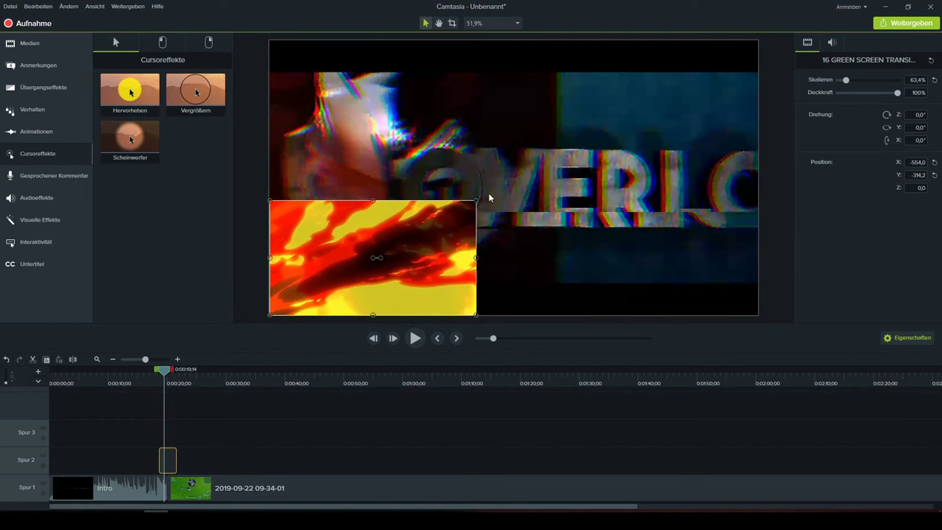
left_click_drag(478, 198, 761, 38)
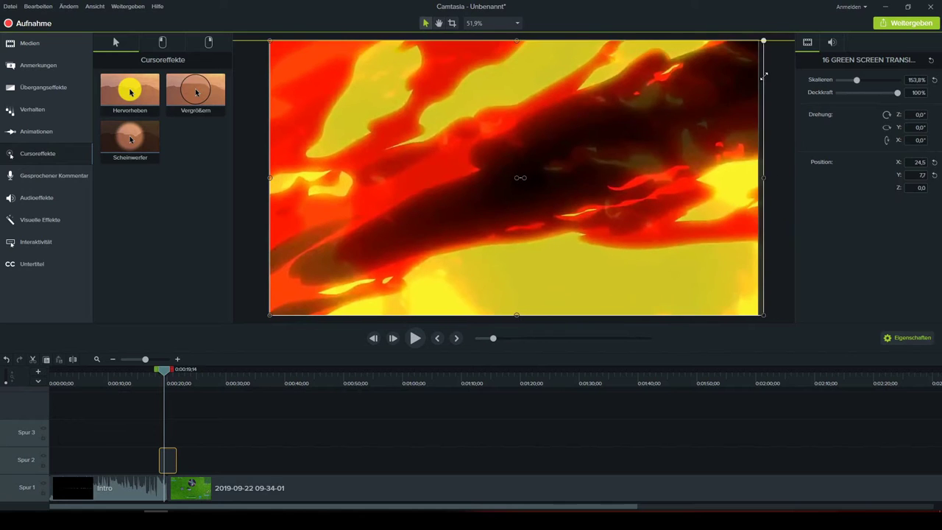
Step: Apply the Farbe entfernen effect to the flame clip at 0:00:19;04 and sample its dark background as the colour to remove
left_click(164, 374)
left_click_drag(164, 374, 161, 374)
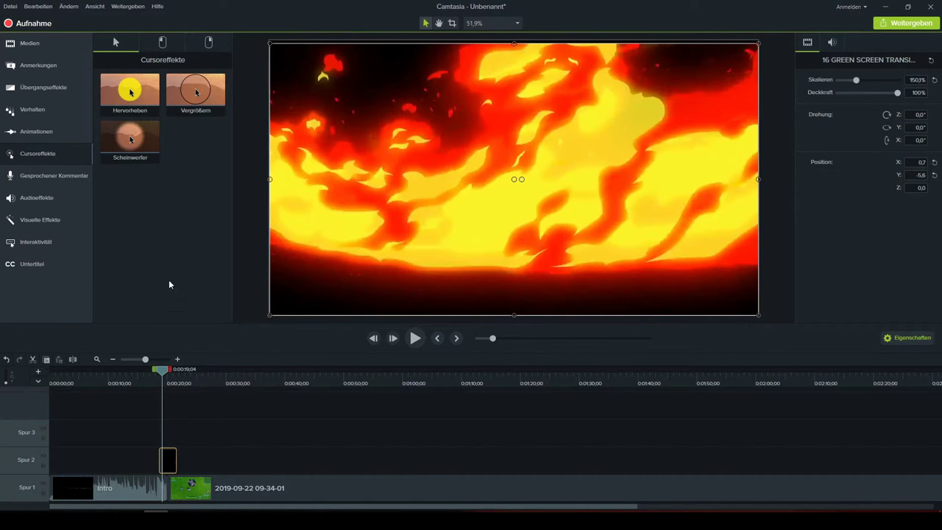
left_click(40, 220)
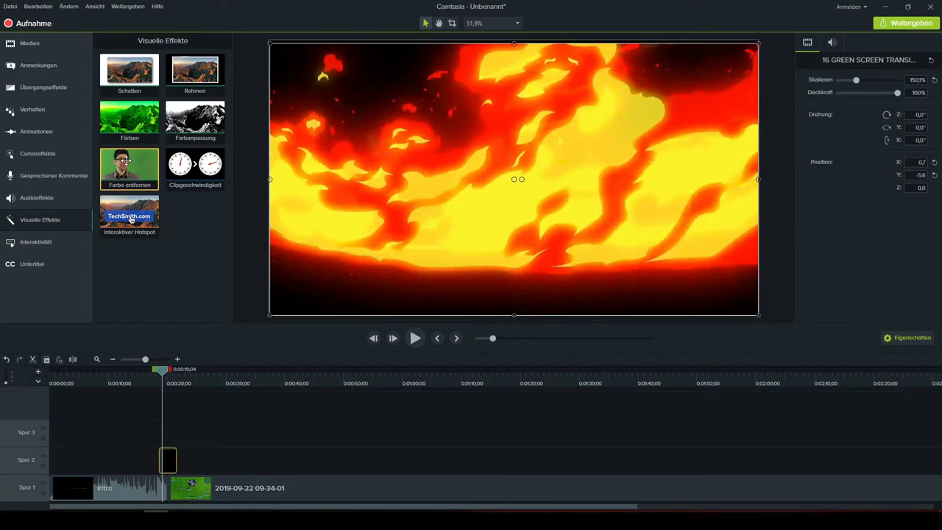
left_click_drag(121, 163, 168, 460)
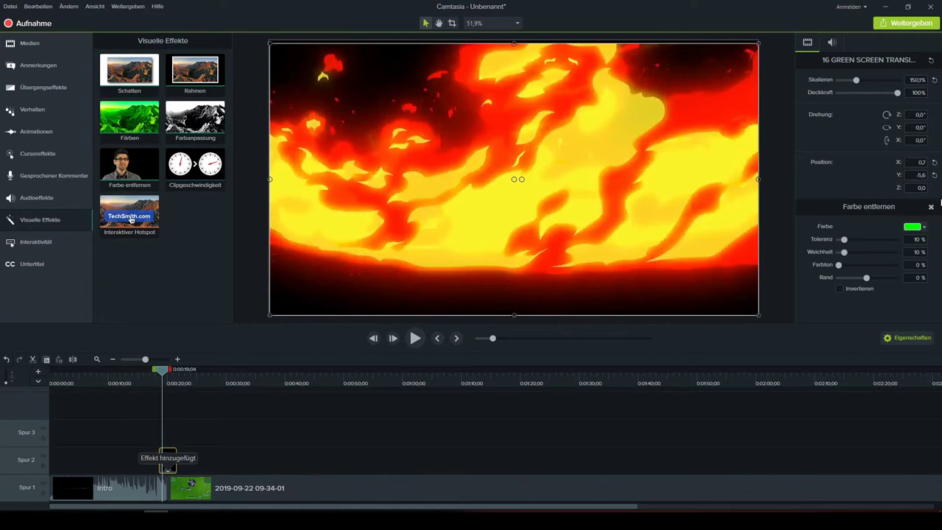
left_click(925, 226)
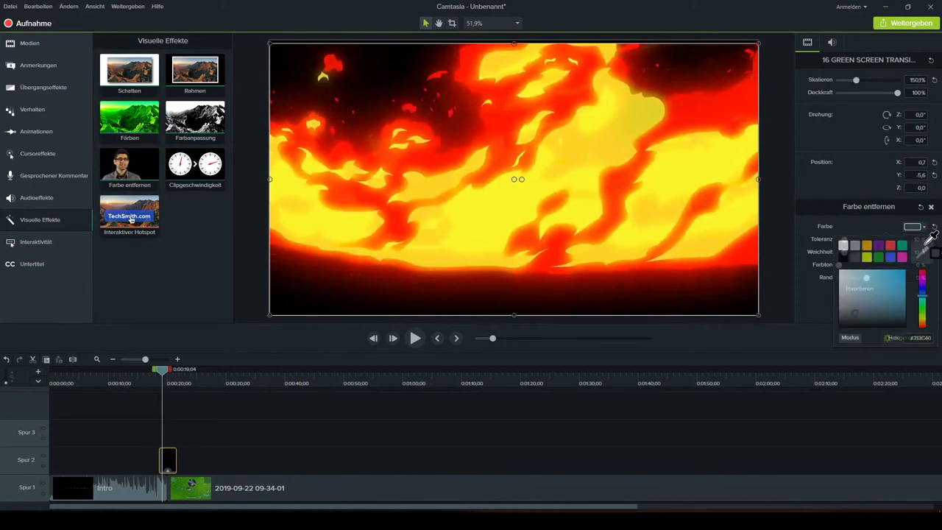
left_click(929, 247)
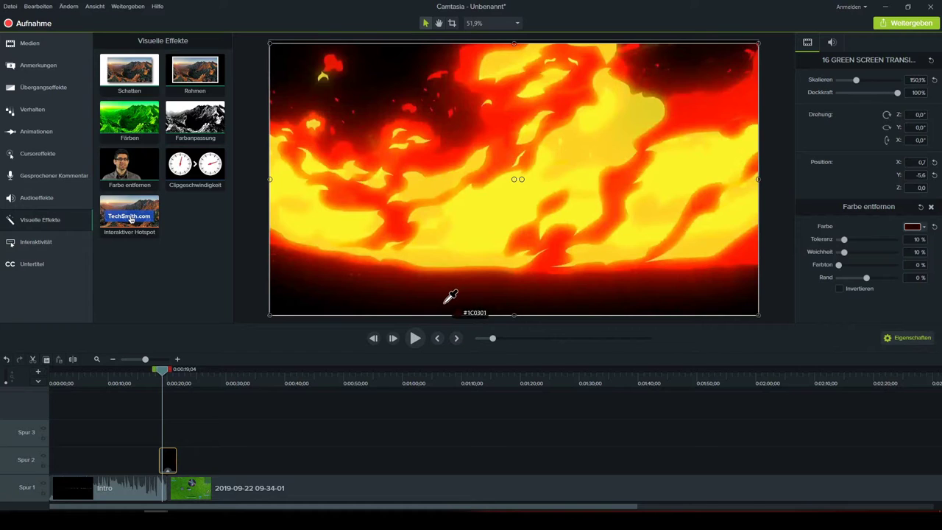
left_click(387, 300)
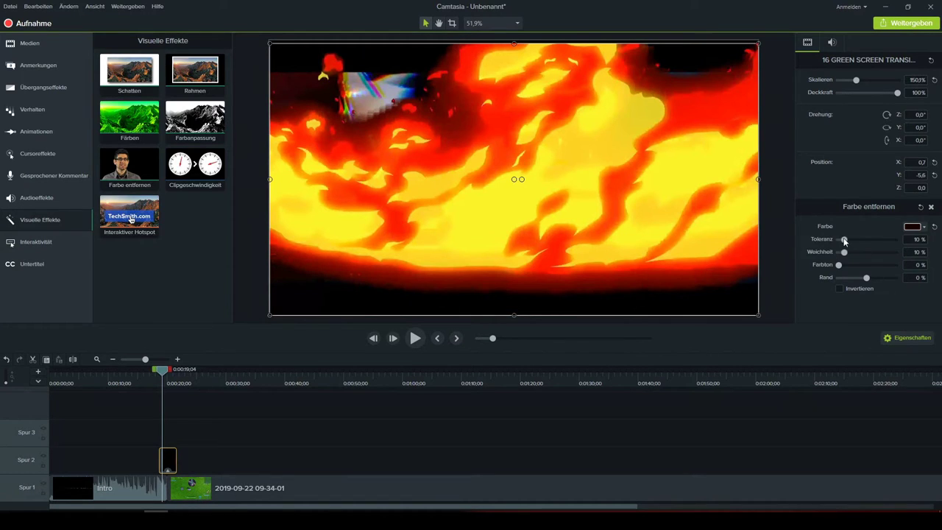
Step: Set the colour removal to 27 % tolerance and 1 % softness, and preview the transition
left_click_drag(845, 242, 863, 288)
key("space")
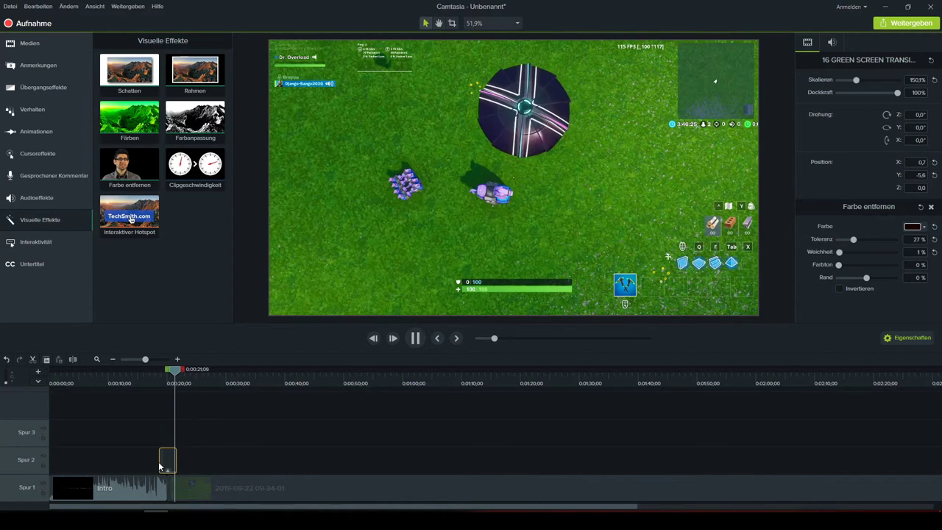
key("space")
Step: Reposition the flame clip on Spur 2 so it overlaps the cut between the intro and the gameplay, and play it back
mouse_move(169, 466)
left_mouse_down()
mouse_move(185, 419)
mouse_move(173, 466)
left_mouse_up()
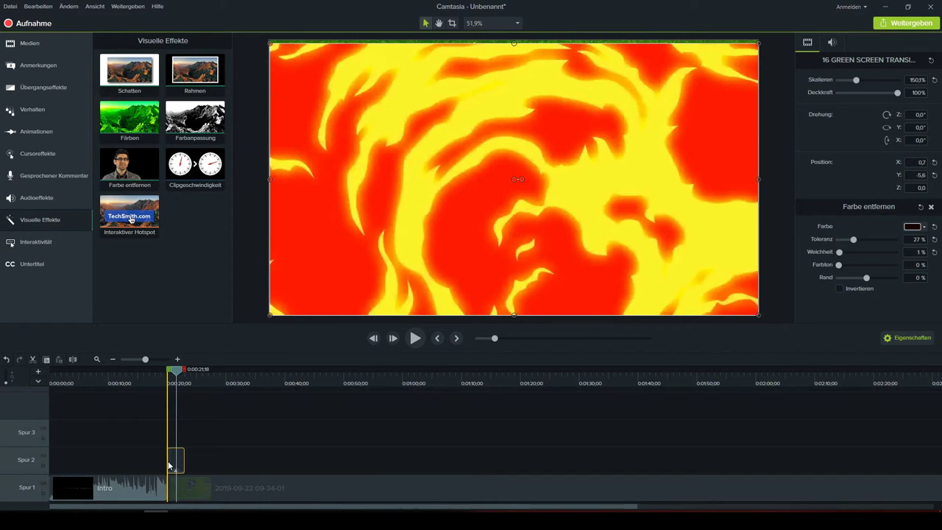
left_click_drag(179, 377, 138, 398)
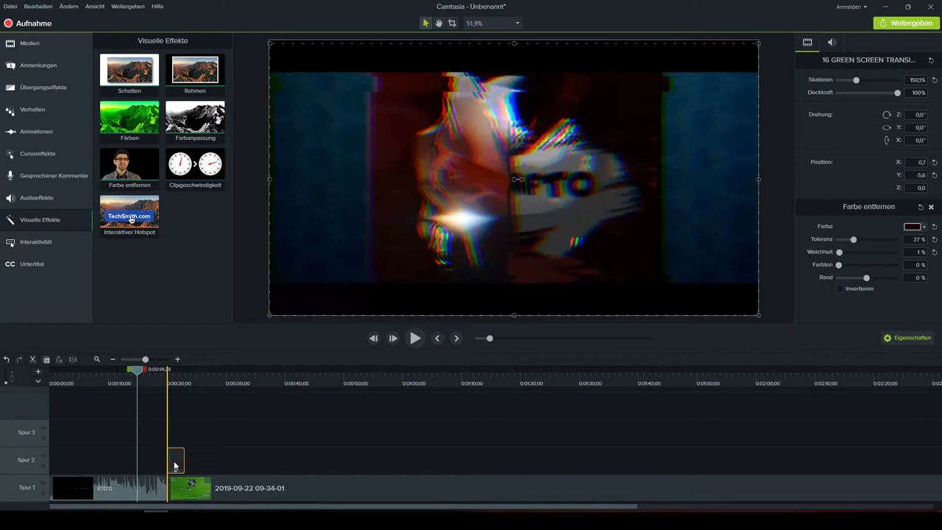
left_click_drag(175, 465, 175, 465)
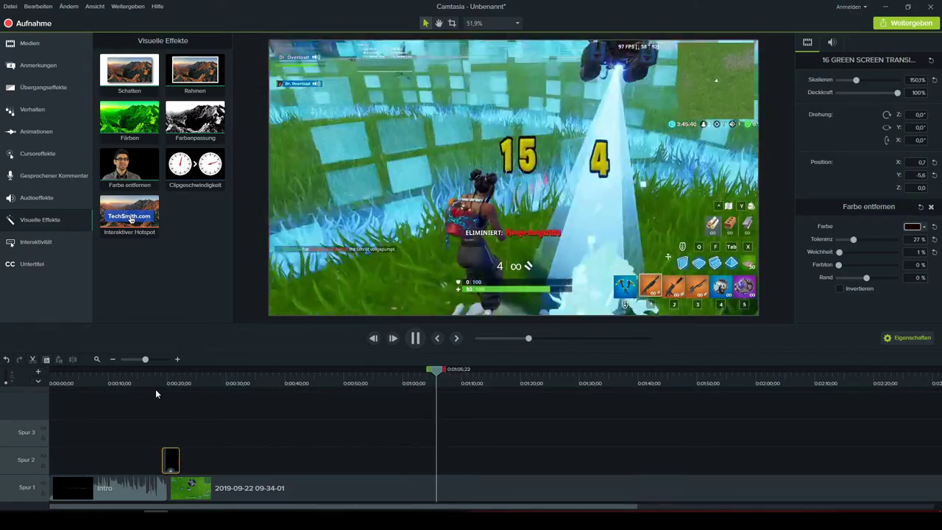
key("space")
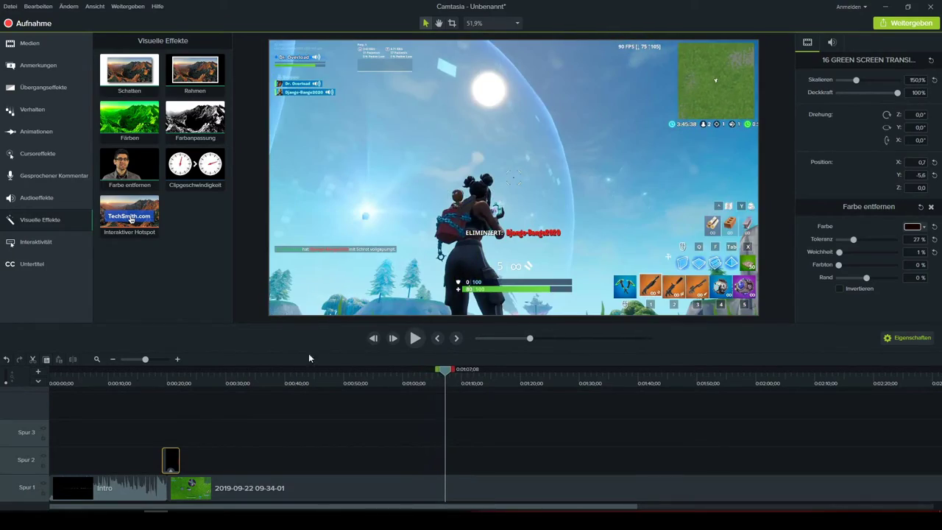
Step: Trim the start of the gameplay clip away up to 0:00:57;26 and place the remainder directly after the intro
left_click_drag(445, 374, 392, 380)
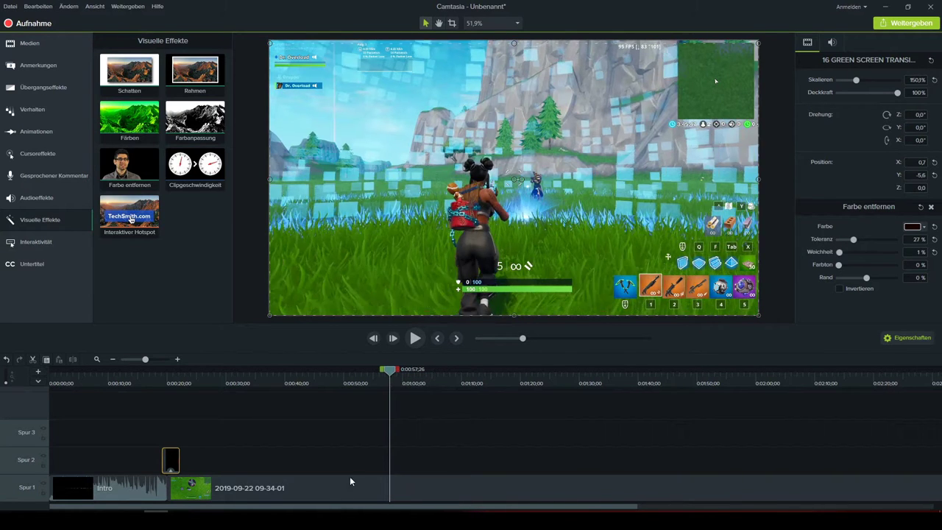
left_click(305, 494)
left_click_drag(308, 496, 162, 501)
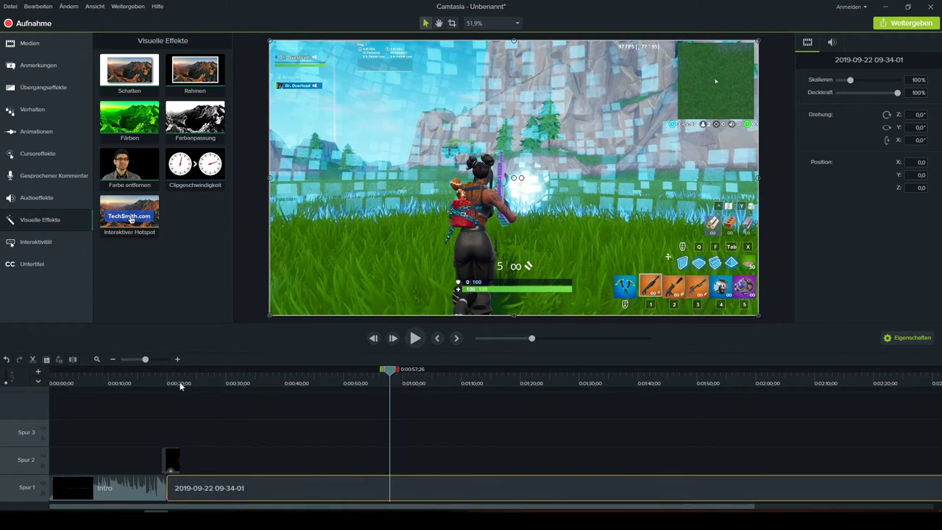
Step: Play back the transition into the trimmed gameplay and review the first elimination around 0:00:27
left_click(154, 378)
key("space")
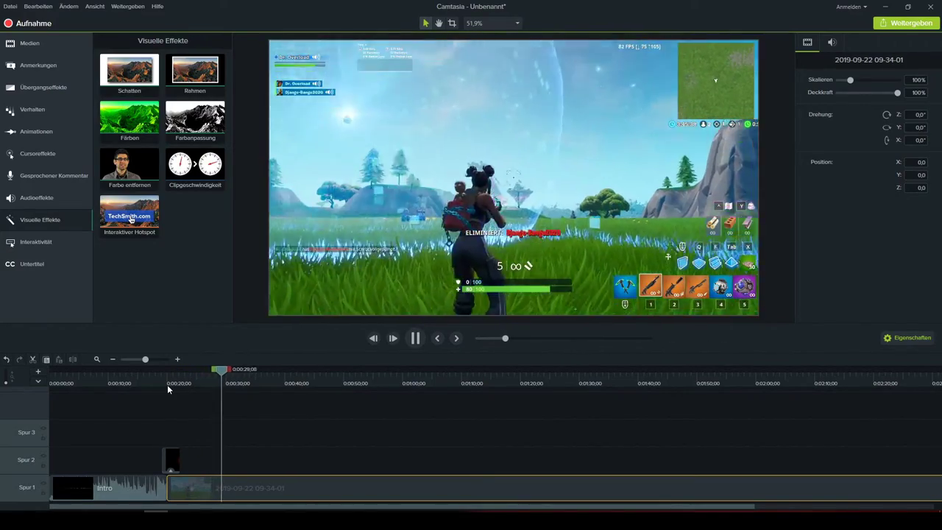
key("space")
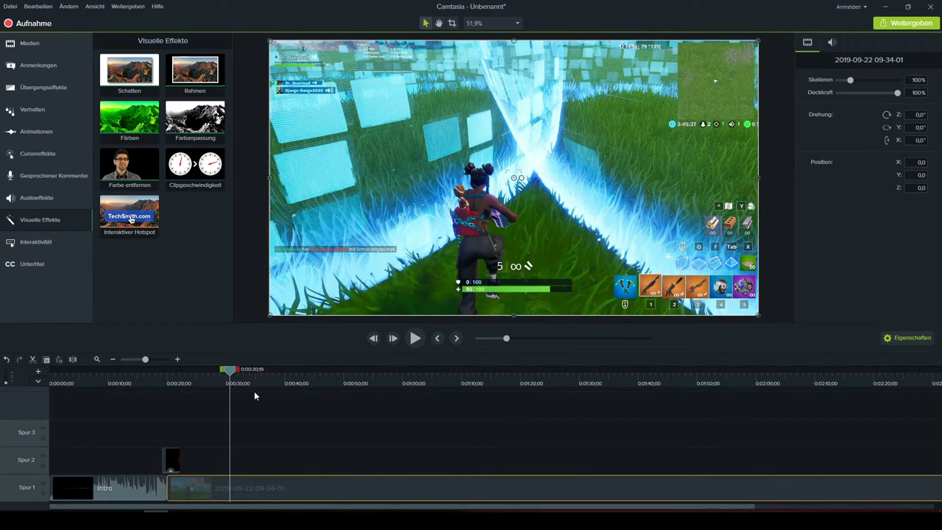
left_click_drag(231, 369, 210, 369)
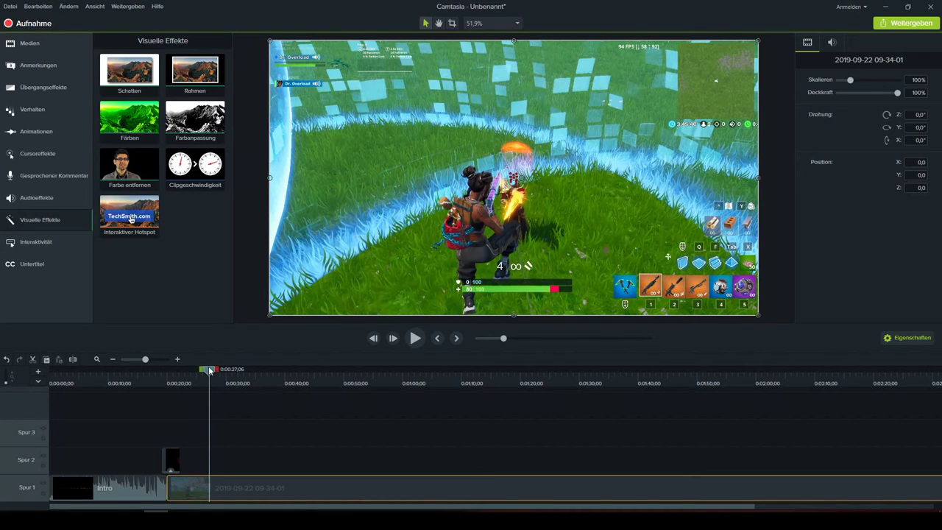
key("space")
key("space")
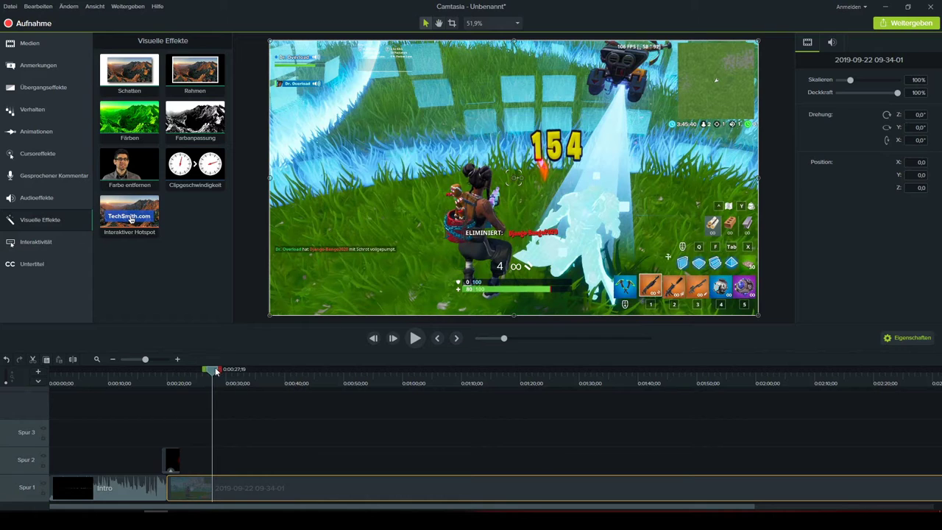
Step: Cut out the gameplay between 0:00:35;04 and 0:01:06;26, close the gap, and play from the join
left_click_drag(214, 371, 255, 379)
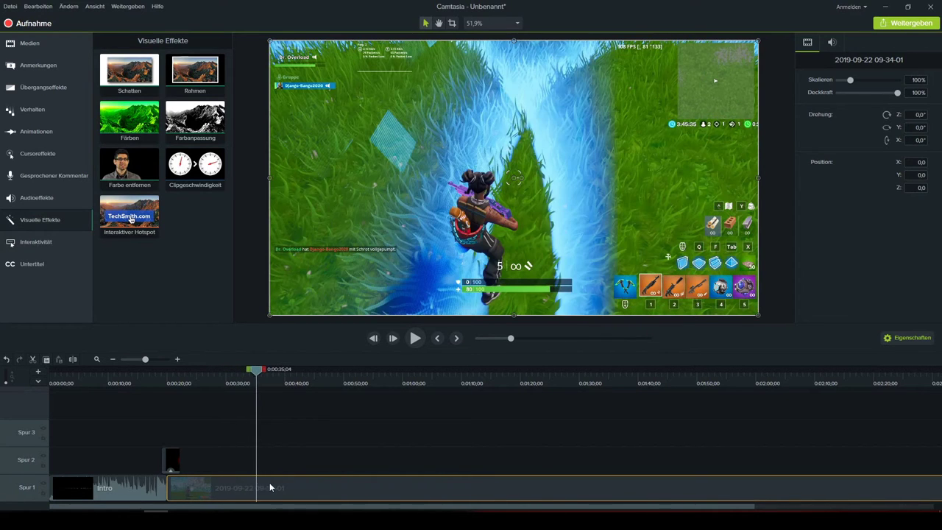
key("s")
key("space")
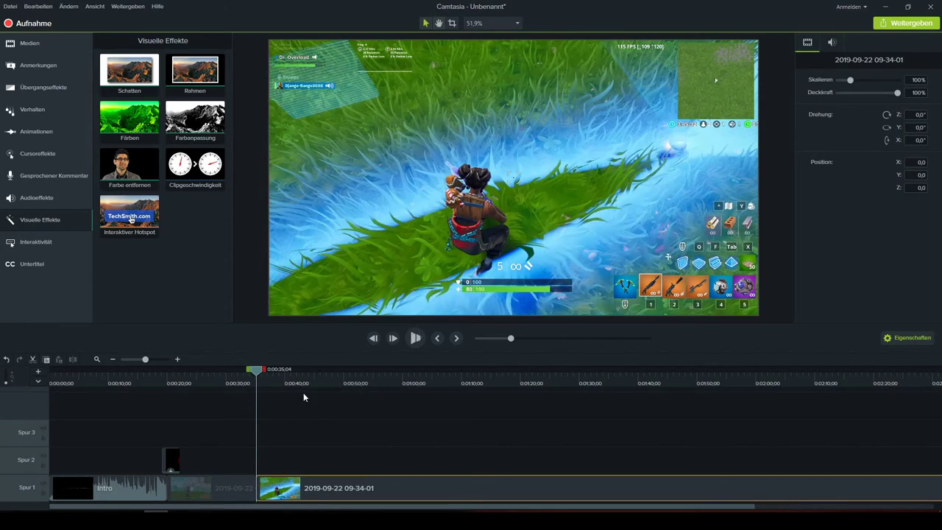
left_click_drag(303, 372, 444, 377)
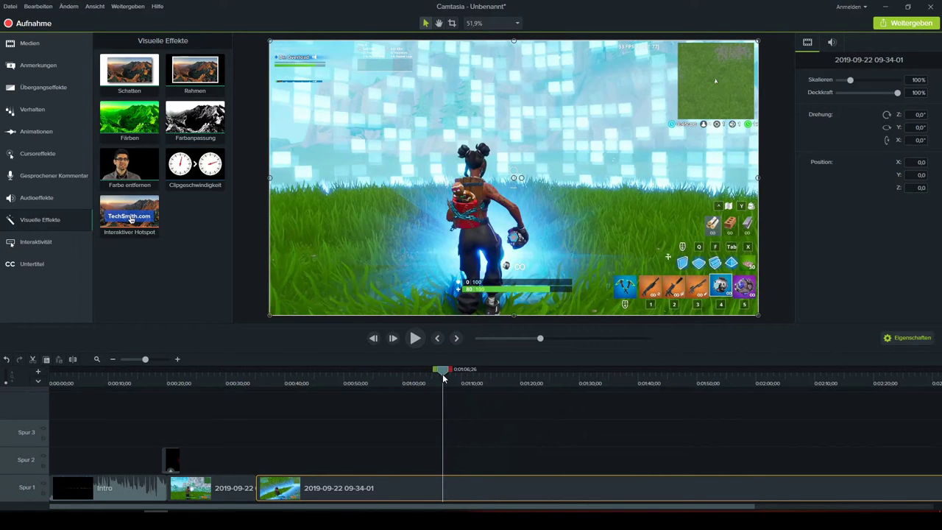
key("s")
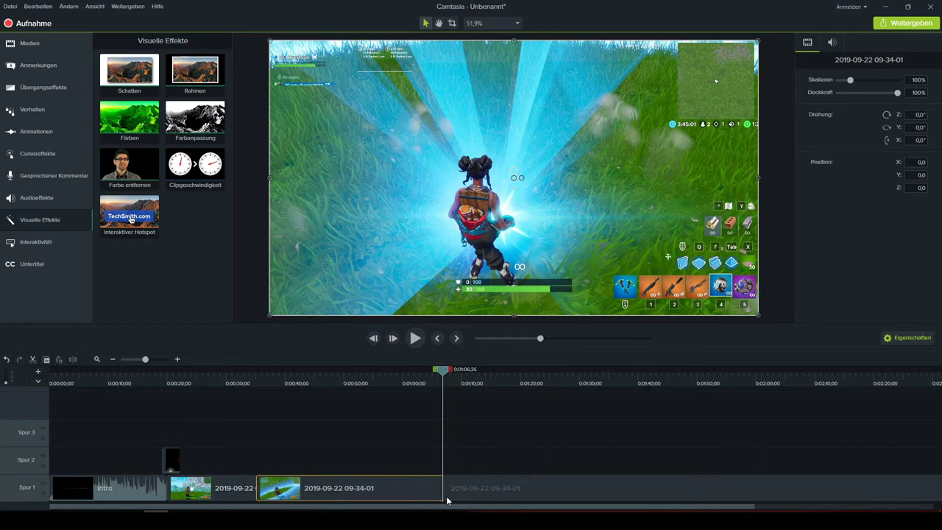
left_click_drag(447, 501, 251, 497)
left_click(257, 382)
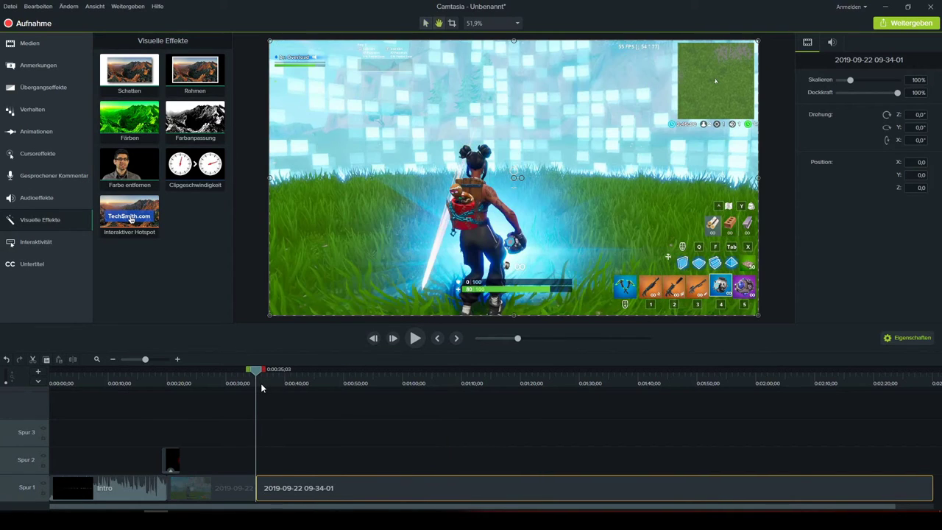
key("space")
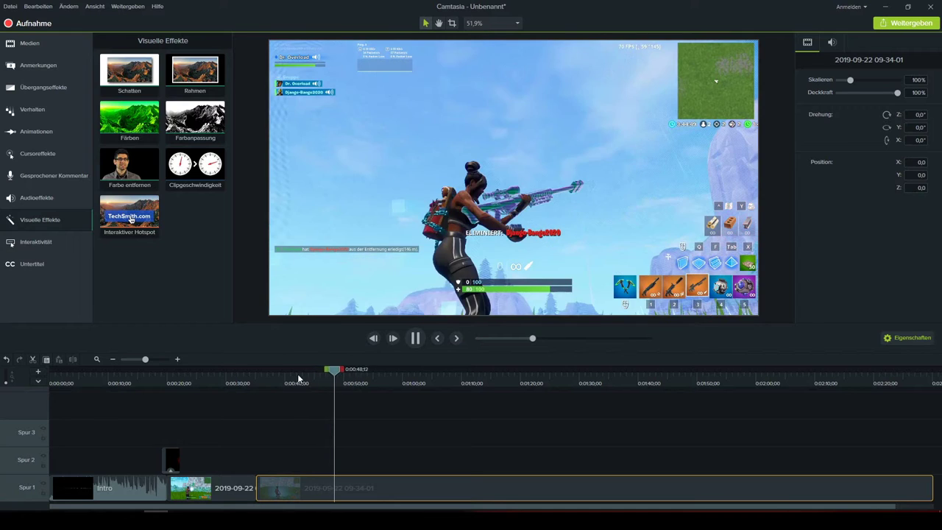
Step: Cut out the gameplay between 0:00:35;04 and 0:00:43;04 and move the remaining gameplay clip up to Spur 2
left_click_drag(336, 371, 303, 391)
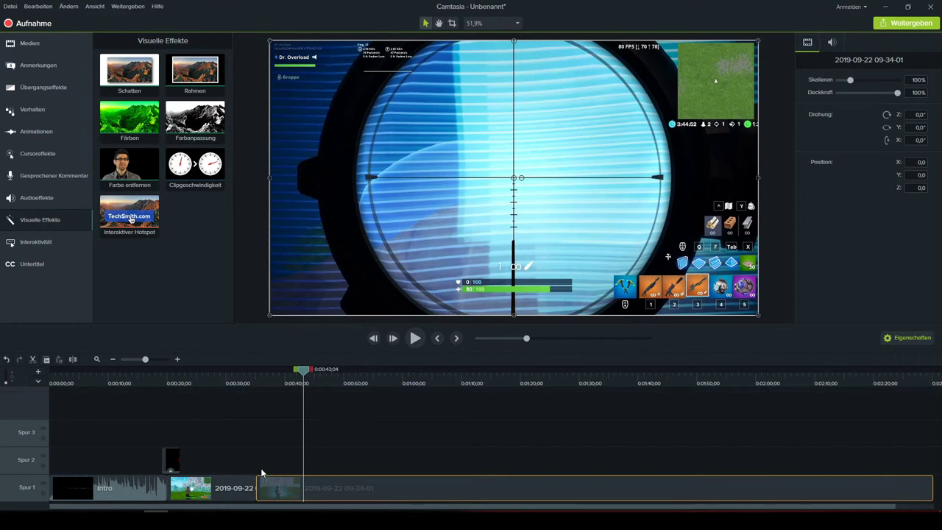
key("s")
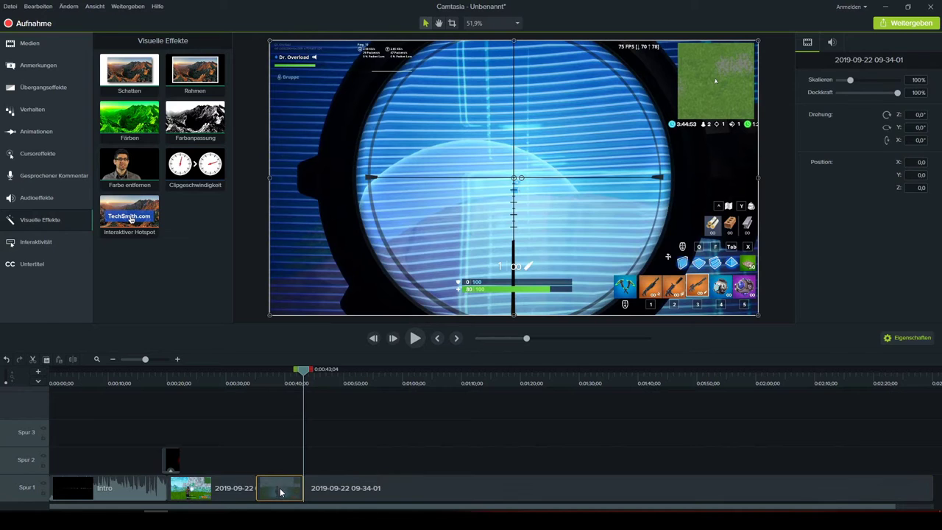
left_click_drag(338, 488, 266, 460)
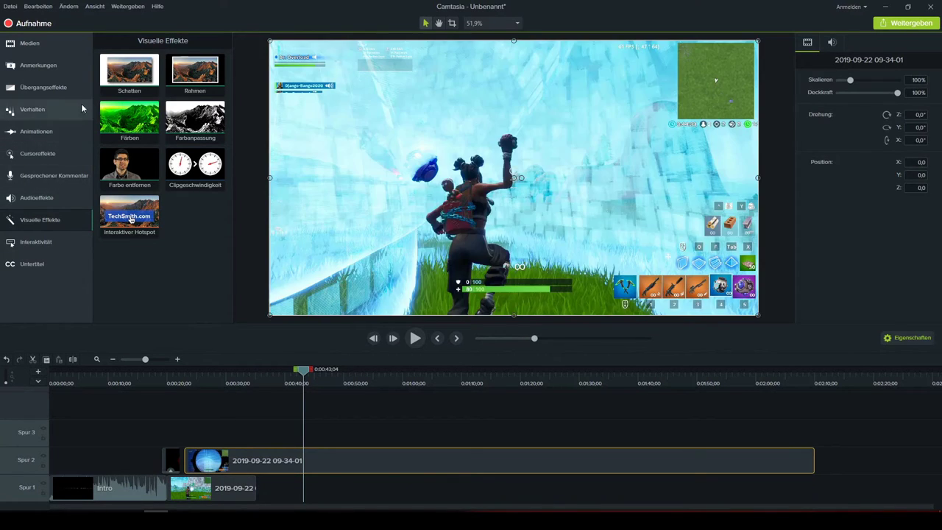
Step: Browse the transition effects of the Wischen type
left_click(47, 90)
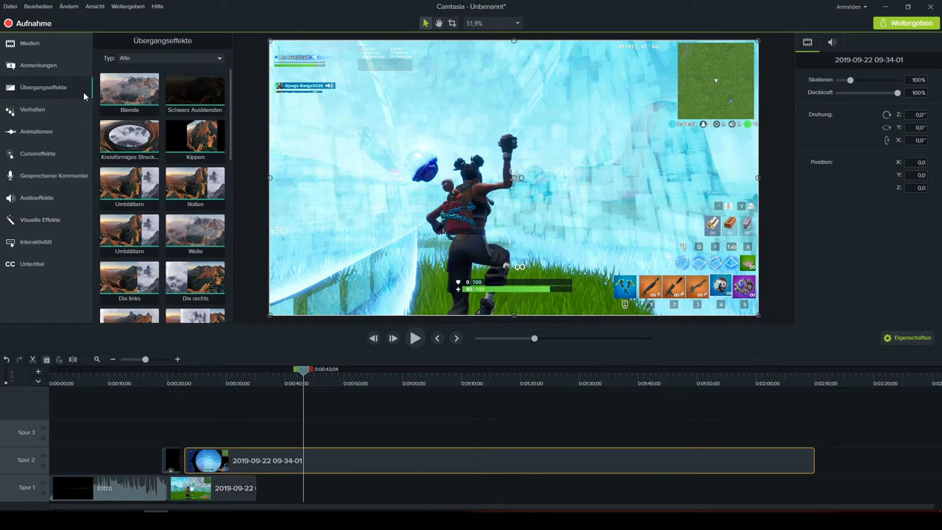
left_click(163, 58)
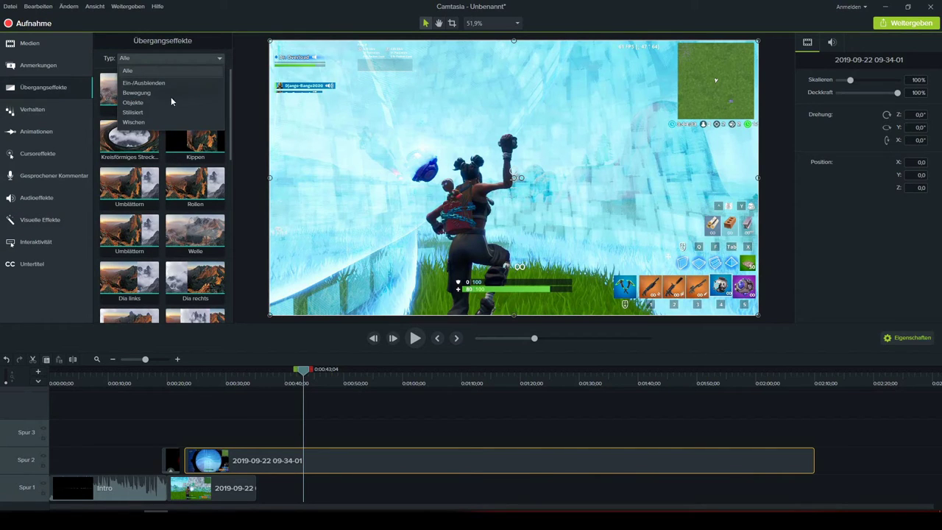
left_click(137, 124)
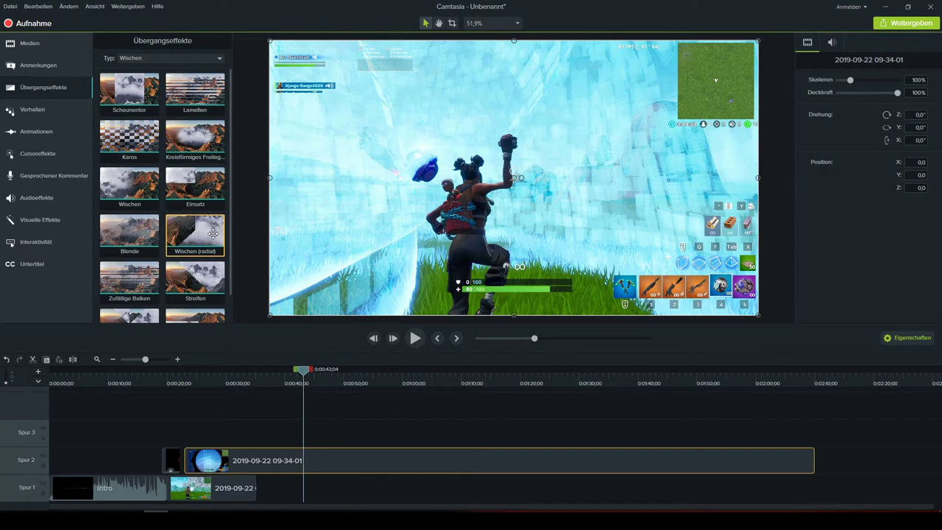
scroll(213, 233, "down", 1)
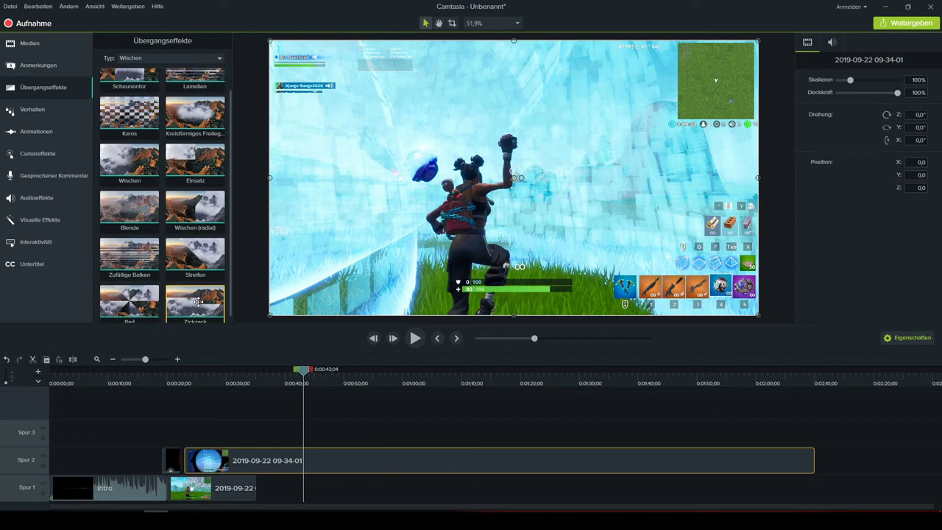
scroll(197, 295, "down", 1)
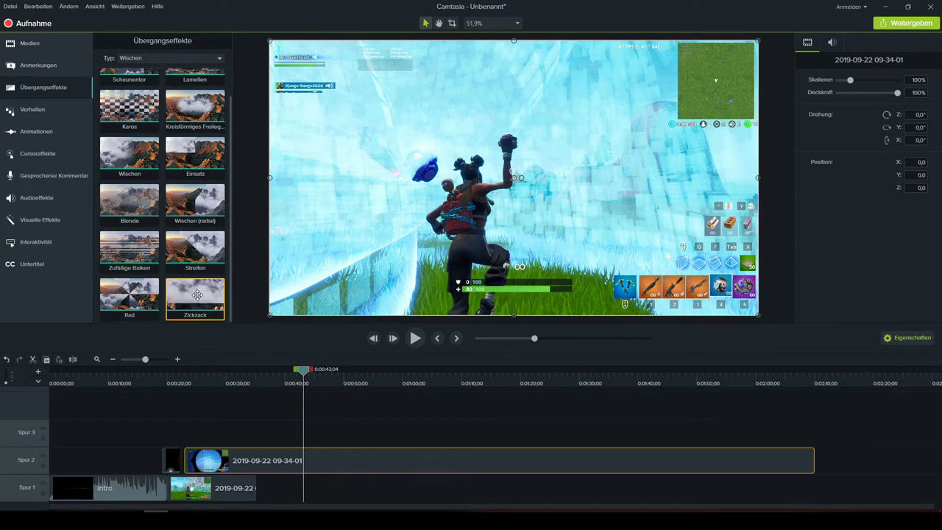
scroll(199, 294, "up", 1)
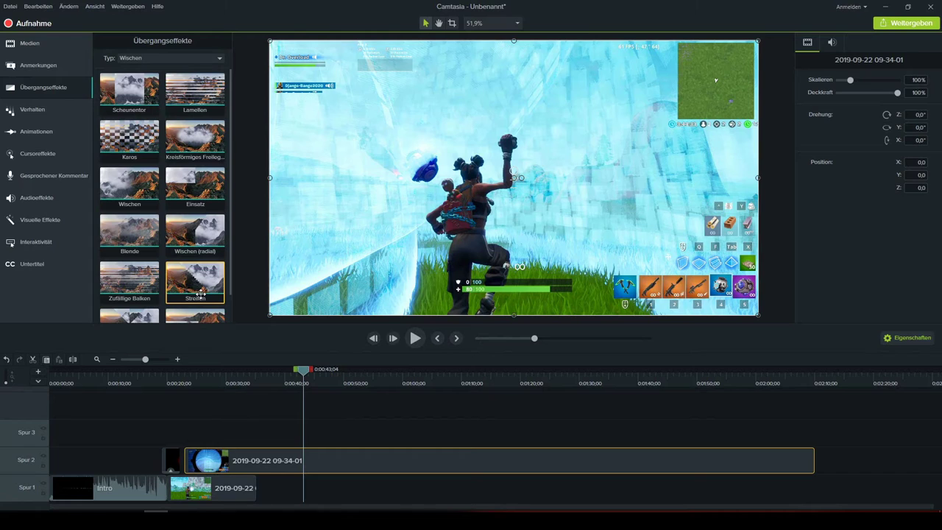
Step: Extend the end of the first gameplay clip to about 0:00:44 and place the Spur 2 gameplay clip directly after it on Spur 1
left_click(172, 460)
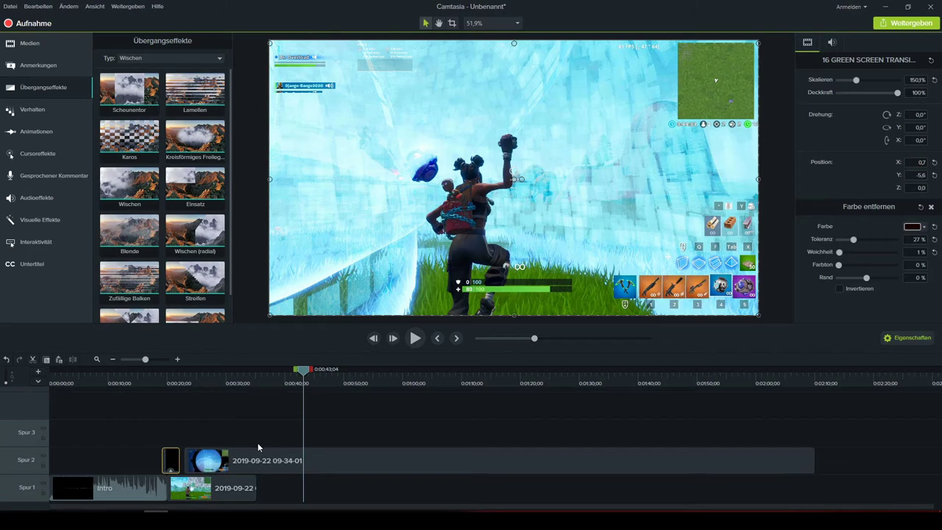
left_click(242, 454)
left_click(193, 374)
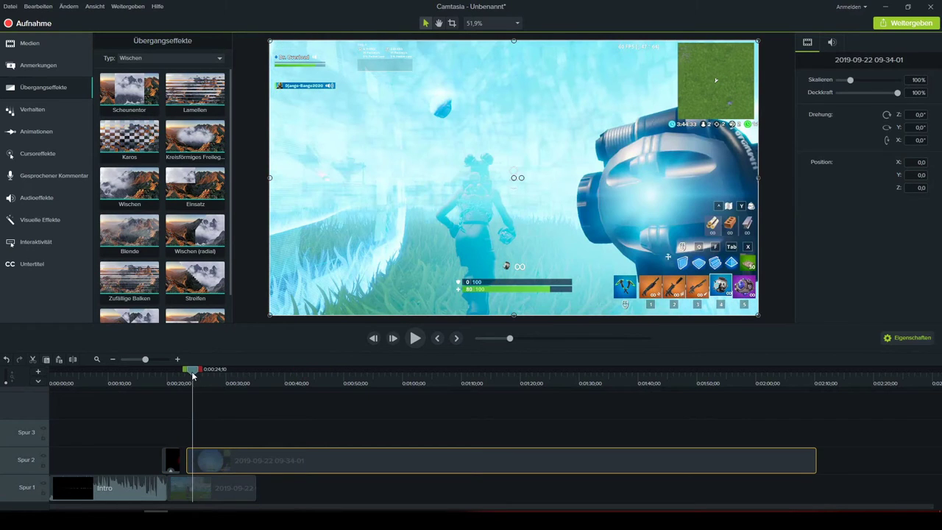
left_click(255, 478)
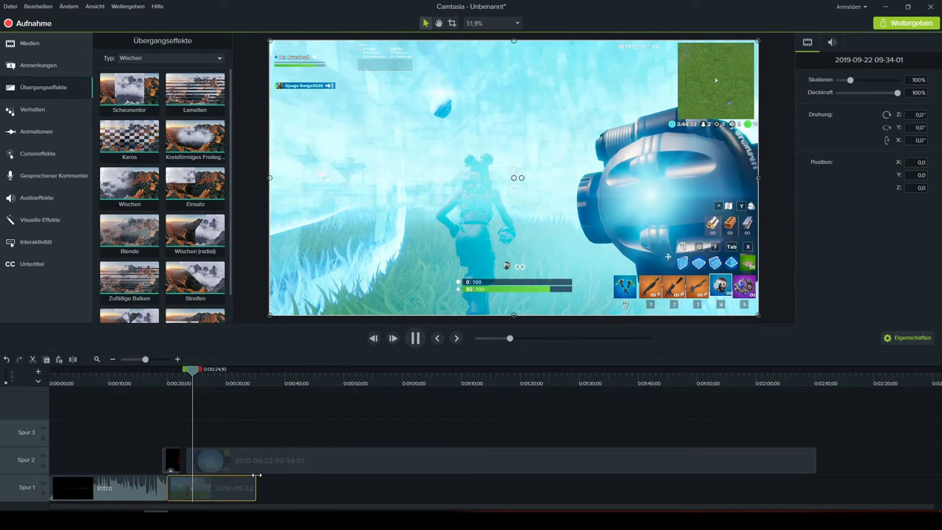
left_click(311, 461)
left_click_drag(333, 465, 431, 490)
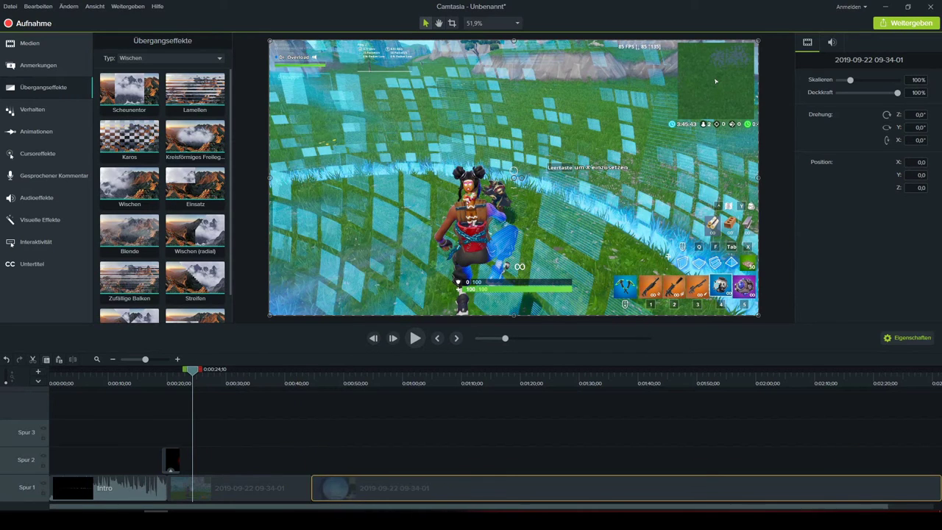
Step: Place a copy of the flame clip on Spur 2 over the join between the two gameplay clips and play it back
left_click(167, 458)
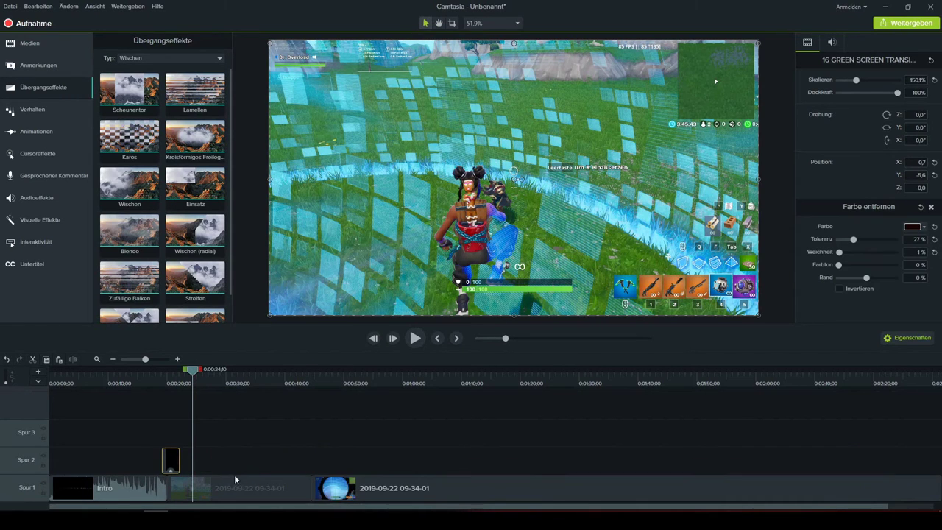
left_click_drag(176, 460, 310, 462)
left_click(299, 386)
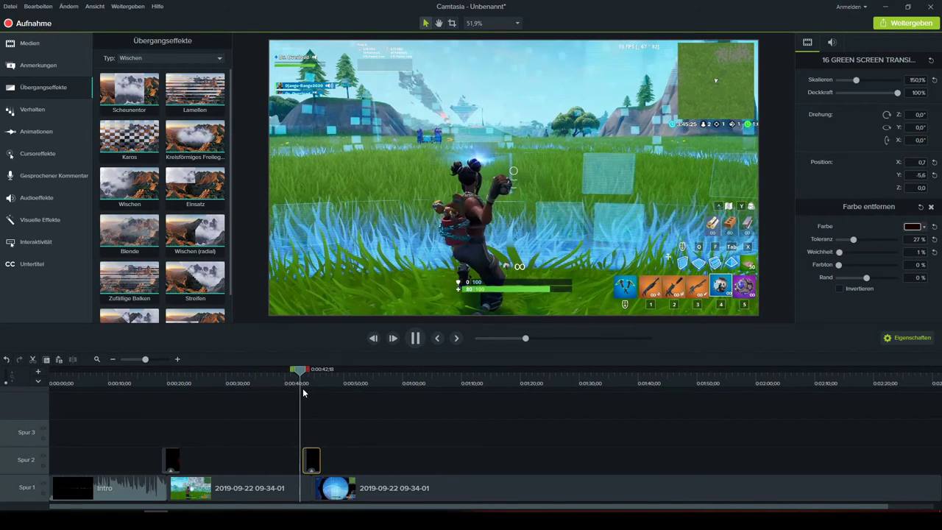
key("space")
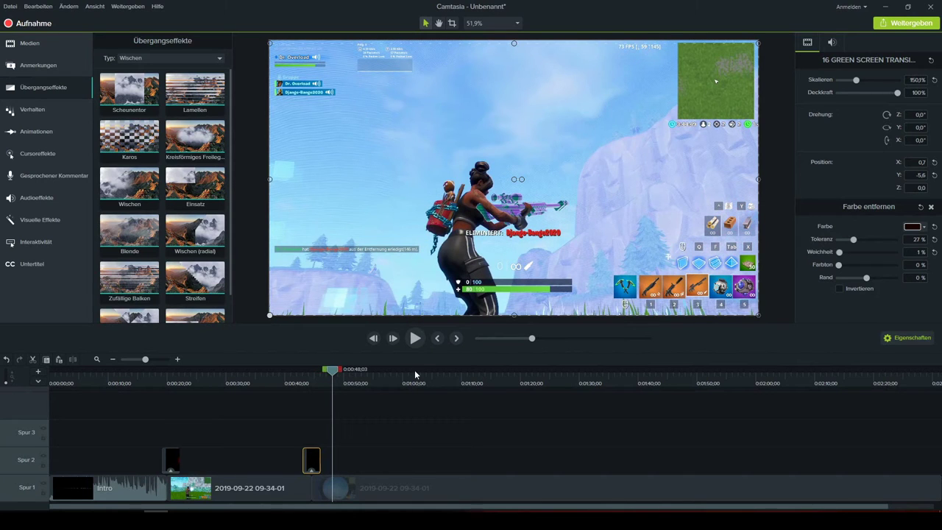
left_click(296, 384)
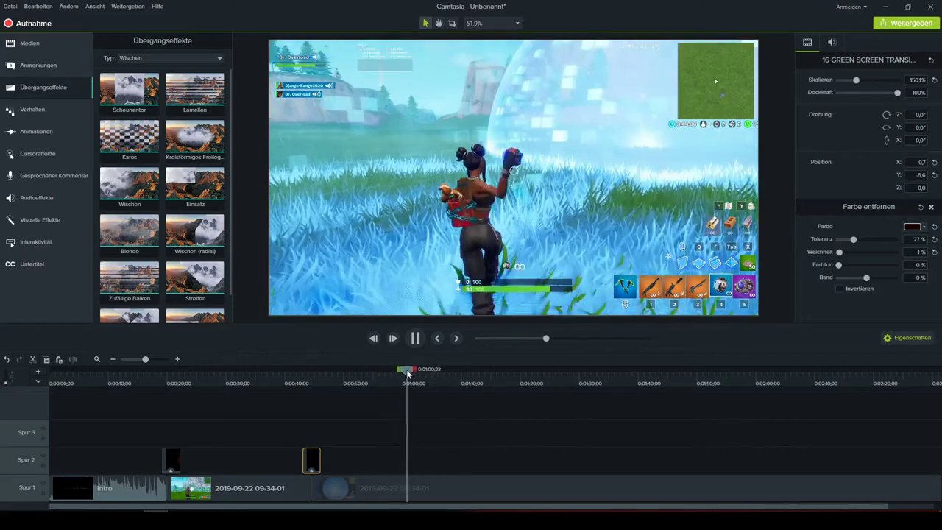
Step: Cut out the gameplay between 0:00:55;13 and 0:01:04;26 and close the gap
left_click_drag(437, 372, 375, 382)
left_click(402, 488)
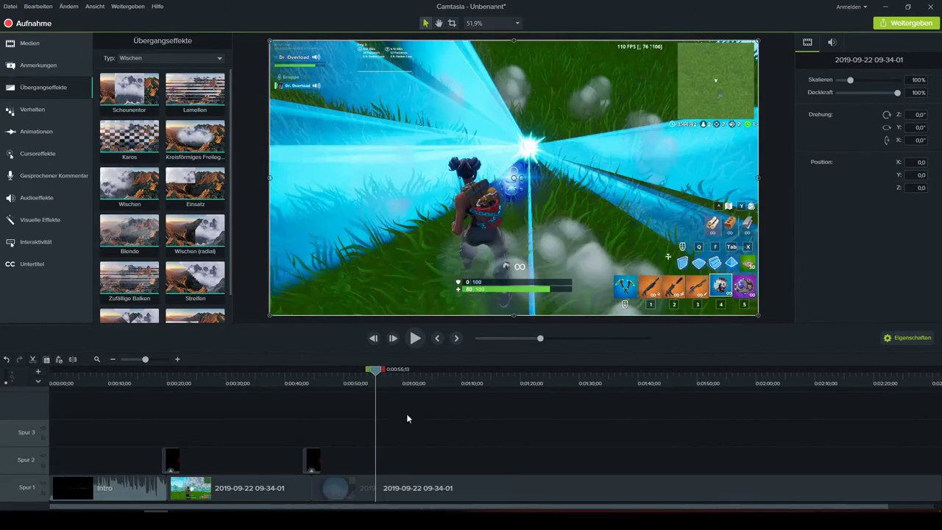
left_click_drag(408, 419, 433, 424)
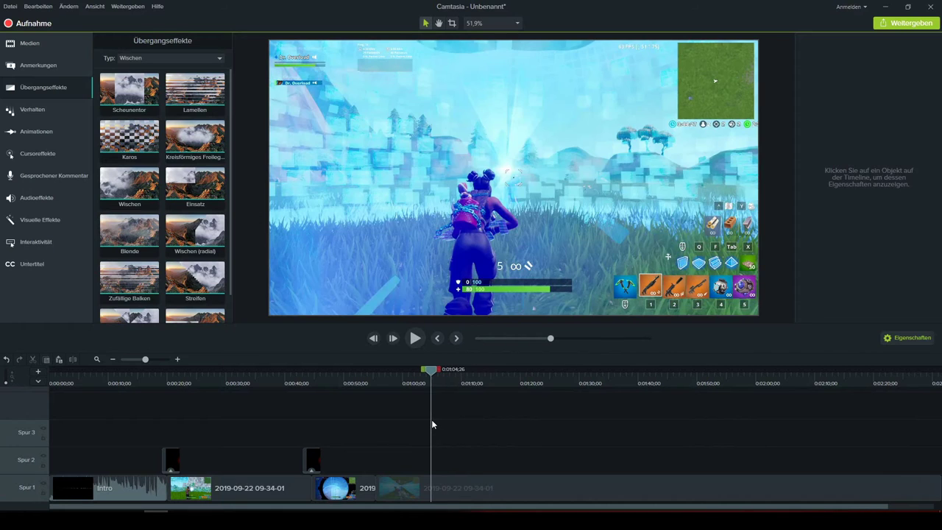
Step: Play from the new join and delete all gameplay after 0:01:07;06
left_click(377, 383)
key("space")
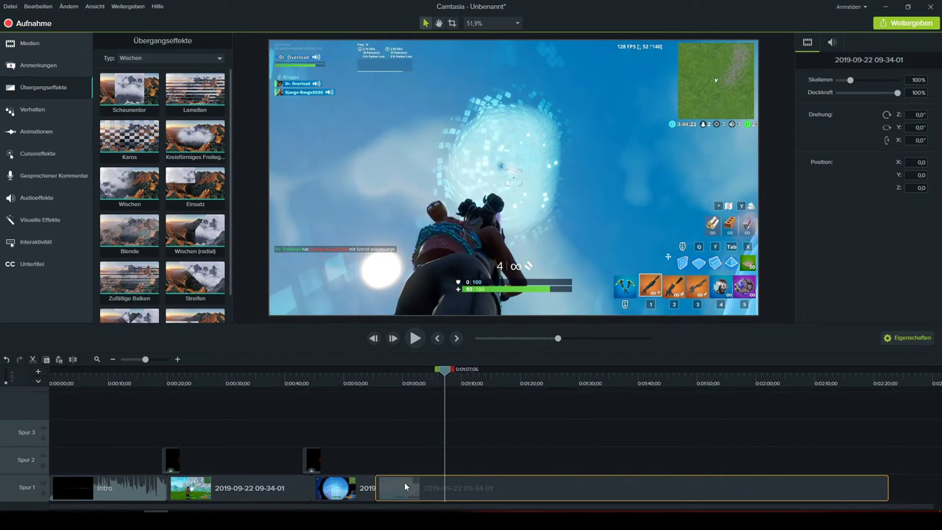
left_click_drag(405, 487, 484, 494)
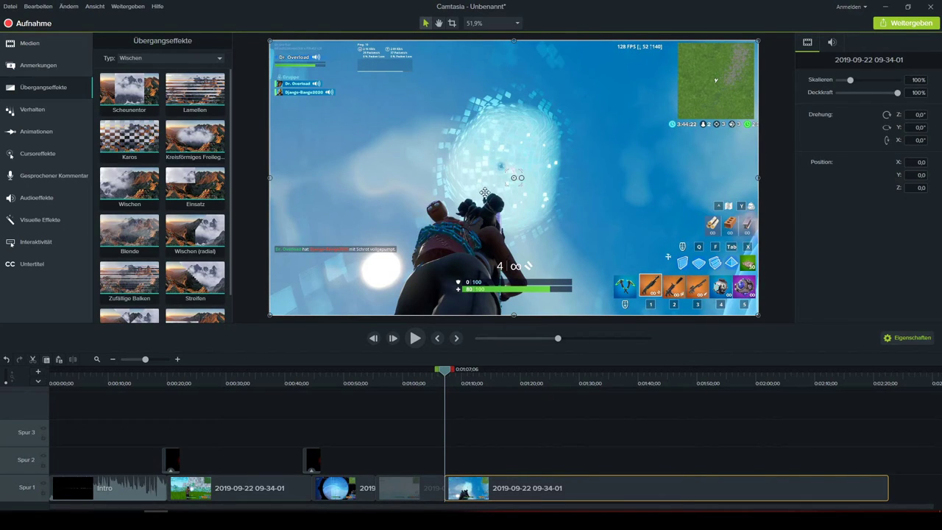
key("Delete")
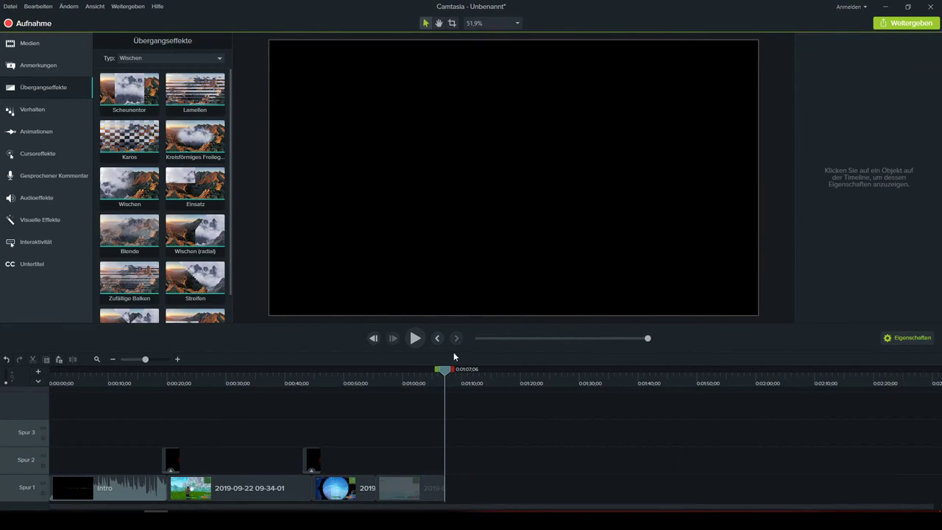
Step: Add a Blende transition from the Ein-/Ausblenden type at the 0:00:55;13 gameplay join and play it back from 0:00:50;19
left_click_drag(444, 374, 347, 372)
left_click(182, 59)
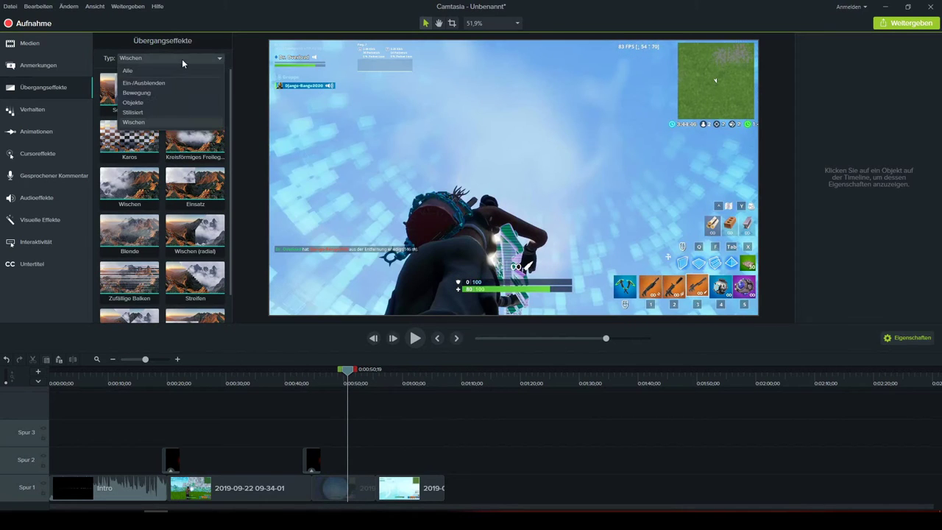
left_click(139, 83)
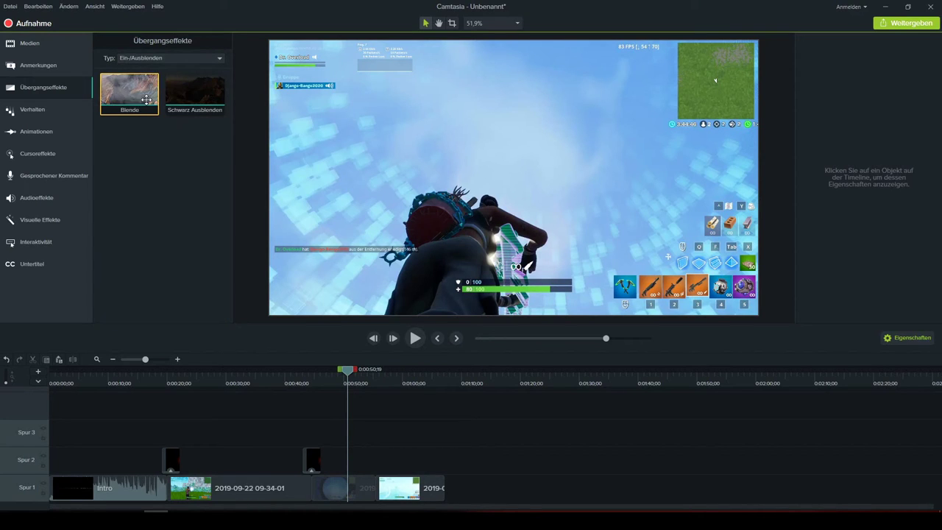
left_click_drag(146, 100, 376, 490)
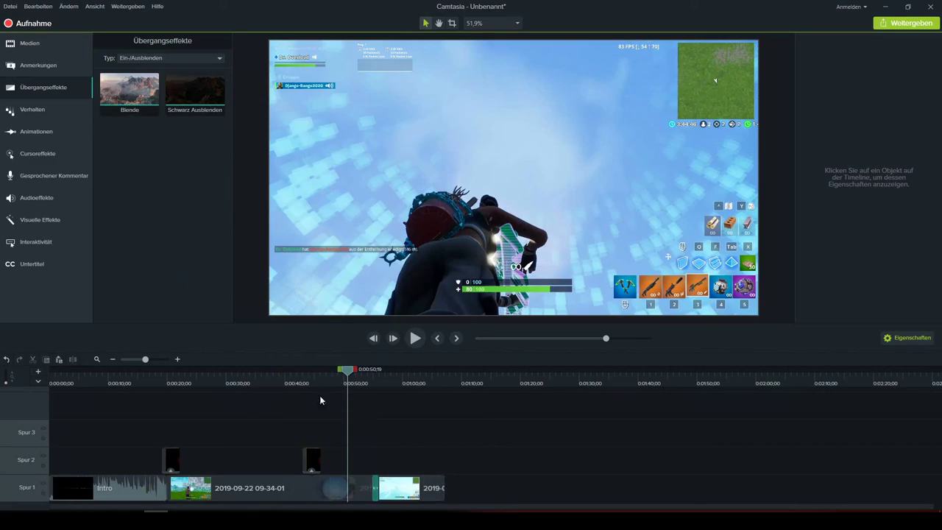
key("space")
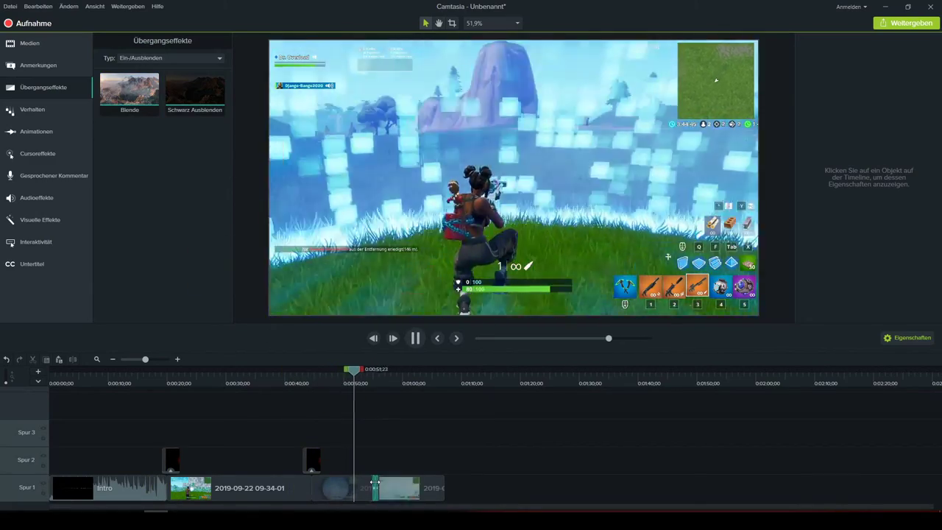
left_click(371, 487)
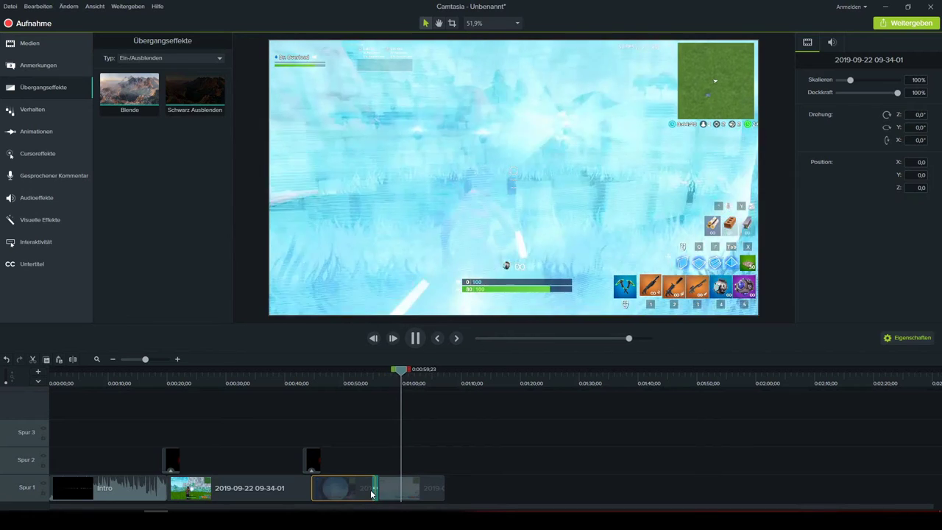
key("space")
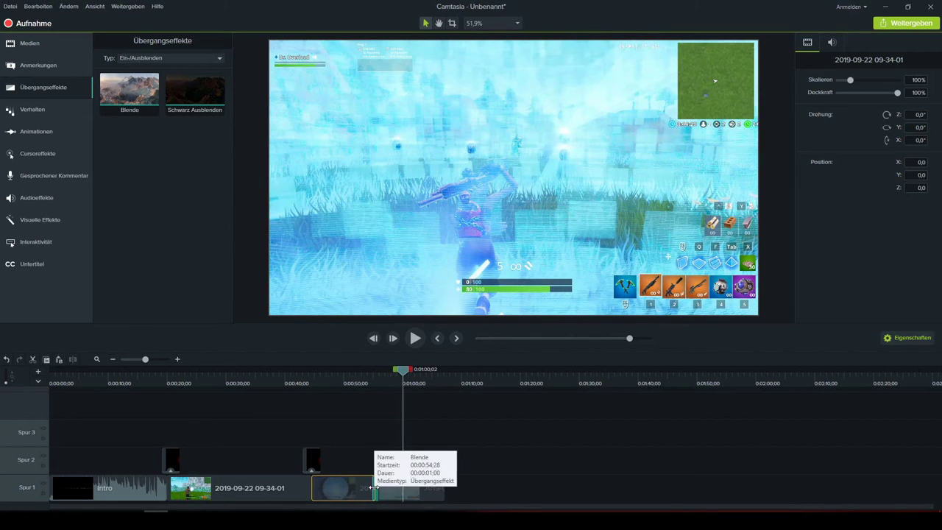
Step: Apply the Schwarz Ausblenden transition to the clip joins and the end of the last clip on Spur 1, and play back the result
left_click(374, 487)
left_click_drag(179, 109, 357, 496)
left_click_drag(195, 92, 382, 462)
mouse_move(195, 92)
left_mouse_down()
mouse_move(280, 474)
mouse_move(310, 492)
left_mouse_up()
left_click_drag(187, 86, 166, 486)
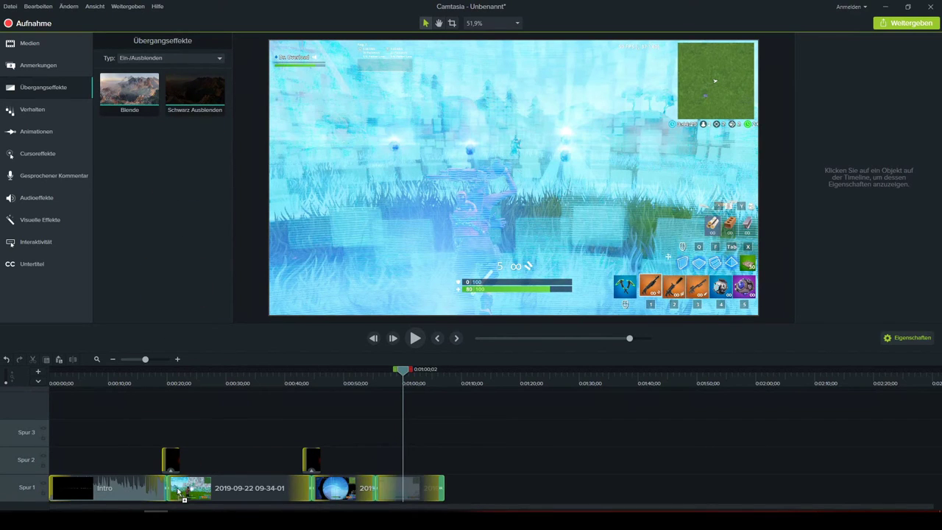
left_click(303, 370)
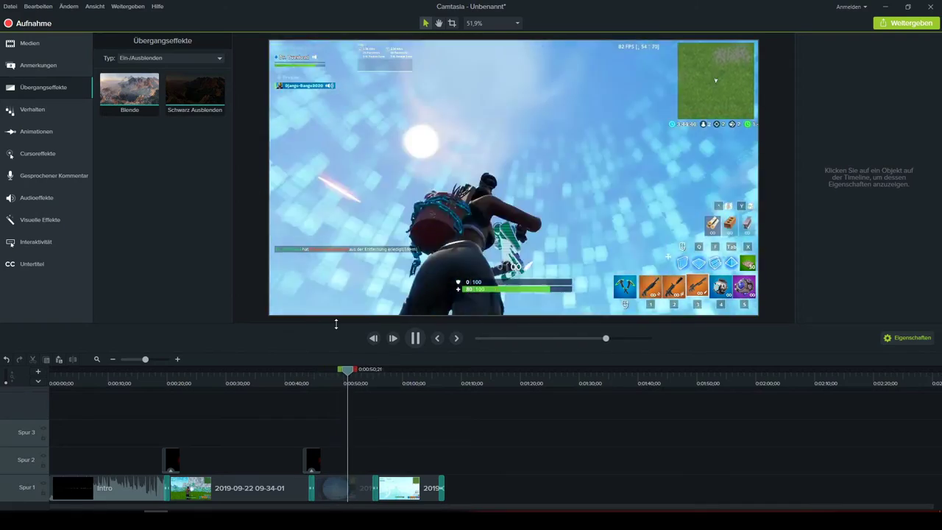
key("space")
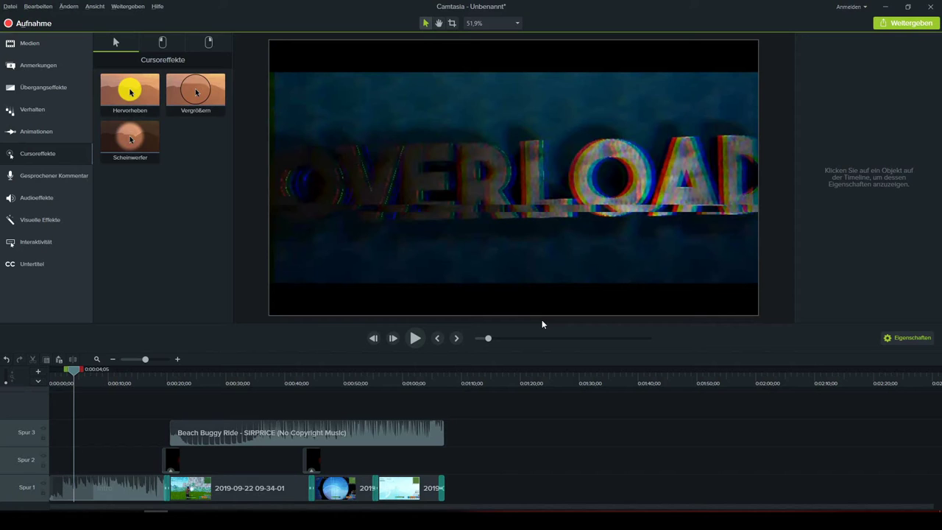
Step: Play the edit from the beginning through the intro and flame transition to about 0:00:24
left_click_drag(73, 370, 52, 370)
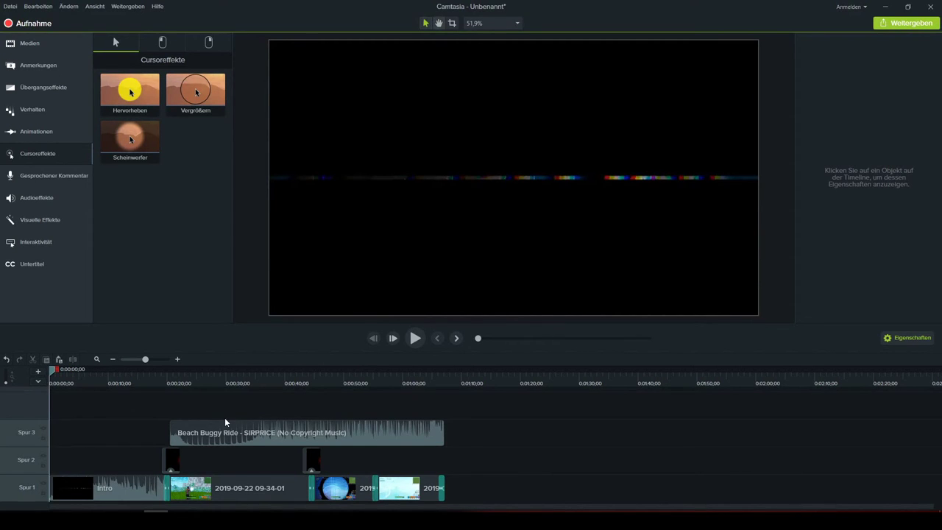
key("space")
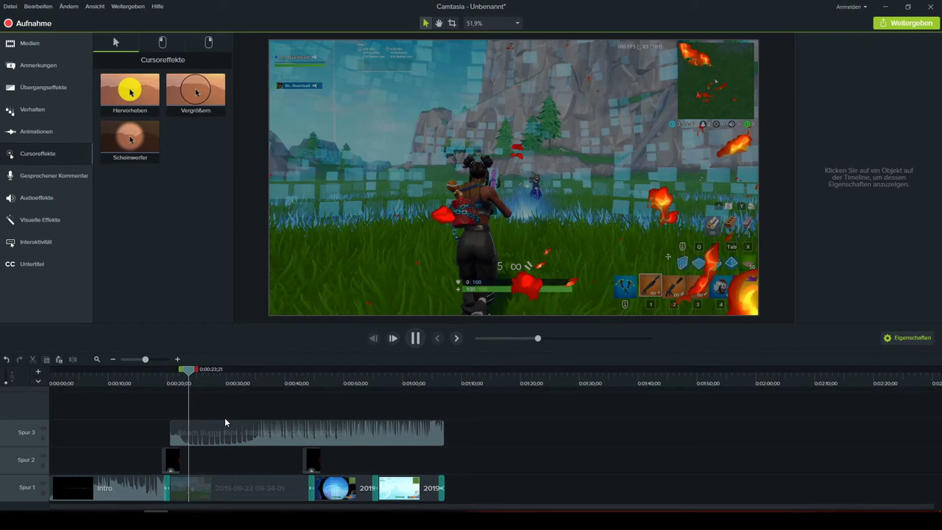
key("space")
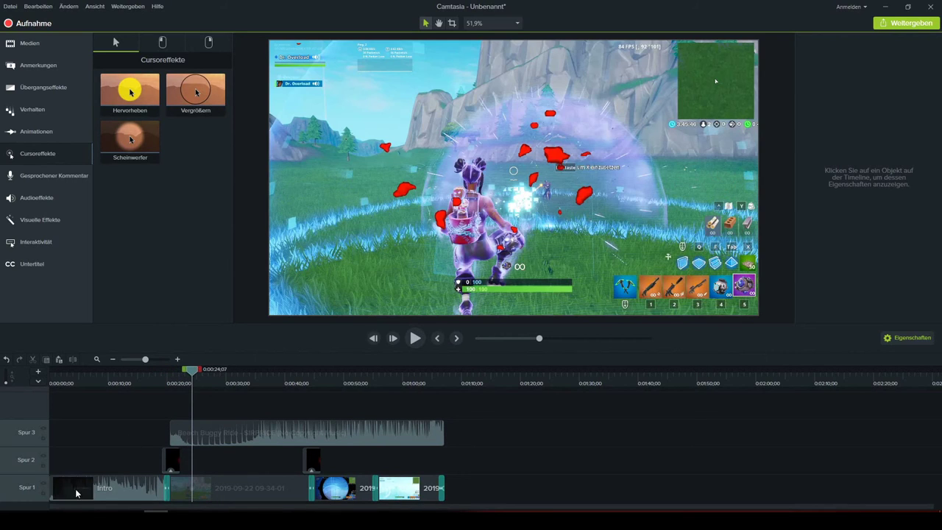
Step: Lower the volume of the Beach Buggy Ride music clip on Spur 3 to a quiet background level and play back the mix
left_click(340, 434)
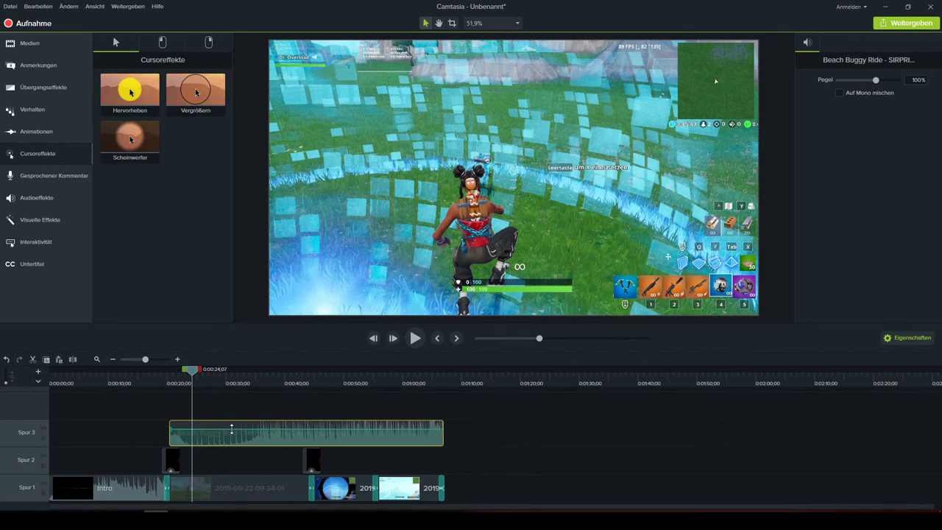
left_click_drag(231, 425, 224, 443)
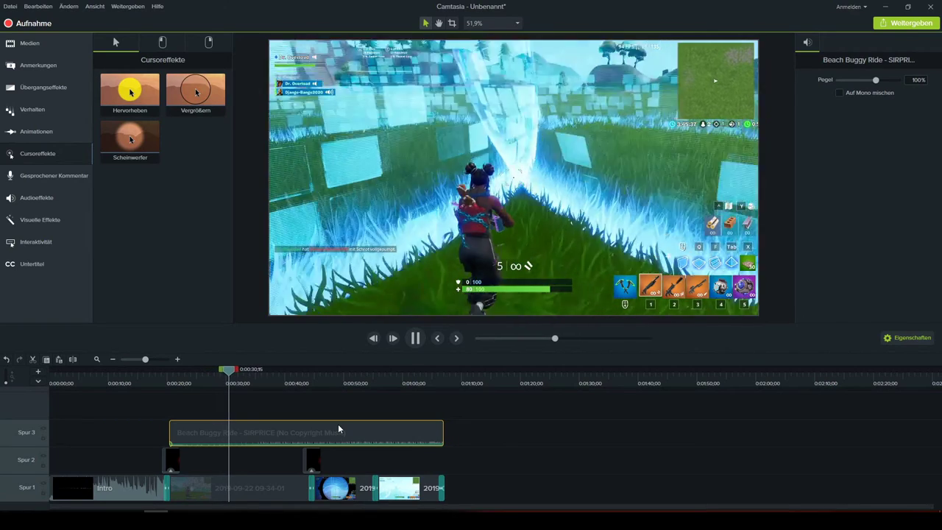
key("space")
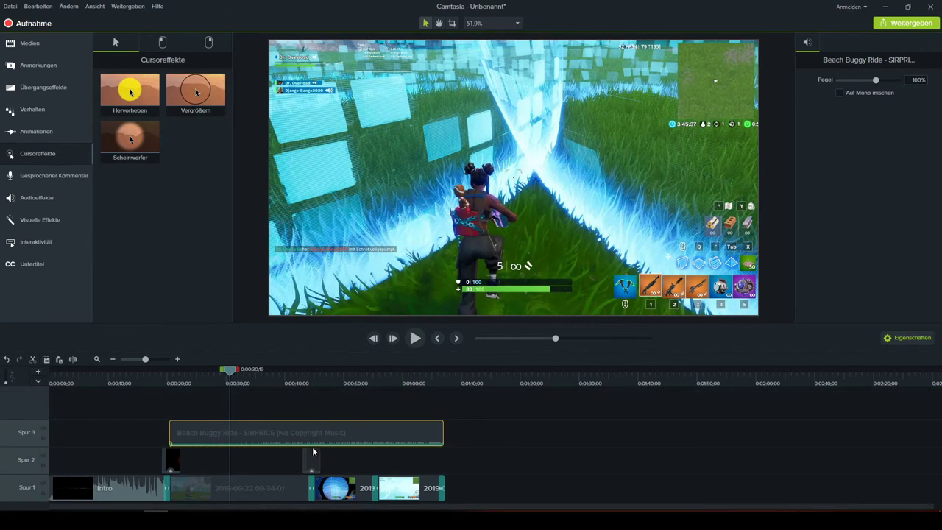
Step: Scrub through the first gameplay section up to 0:00:39;12, return to about 0:00:24 and play the mix to 0:00:25;01
left_click(310, 461)
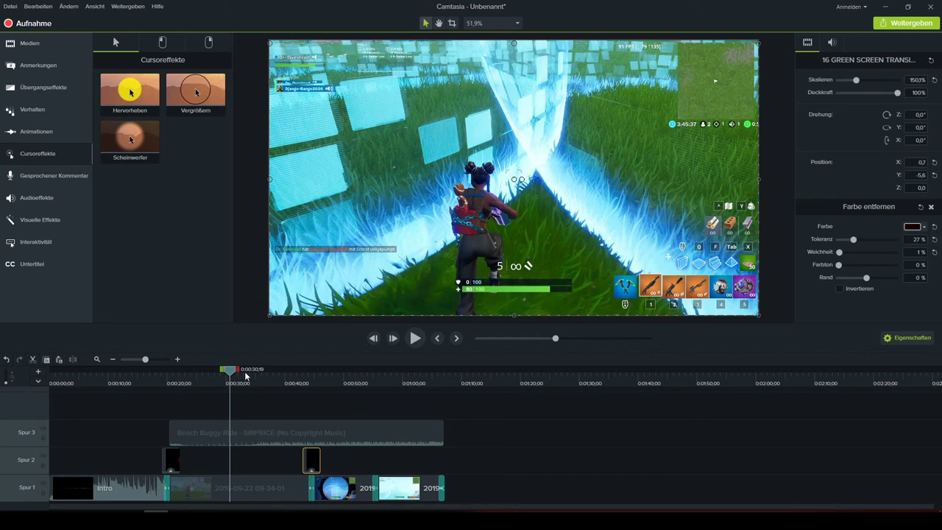
left_click_drag(246, 377, 282, 427)
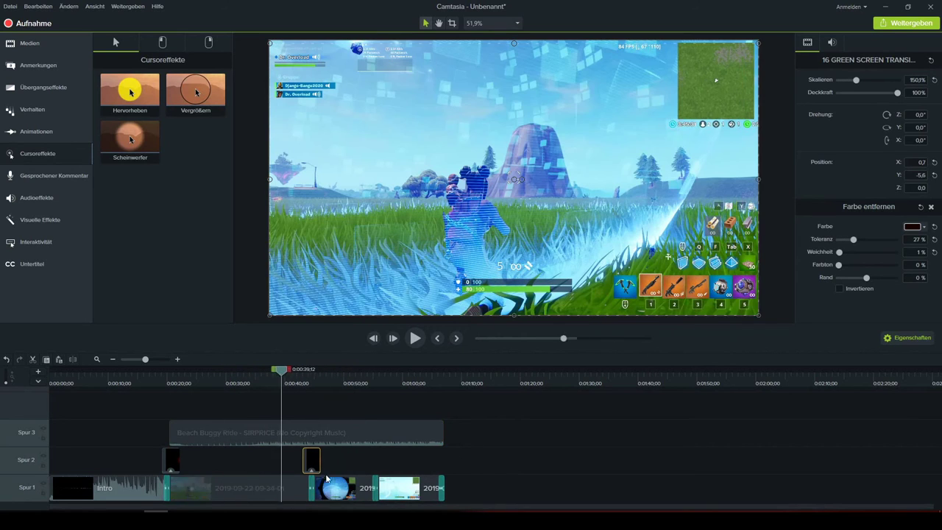
left_click(255, 478)
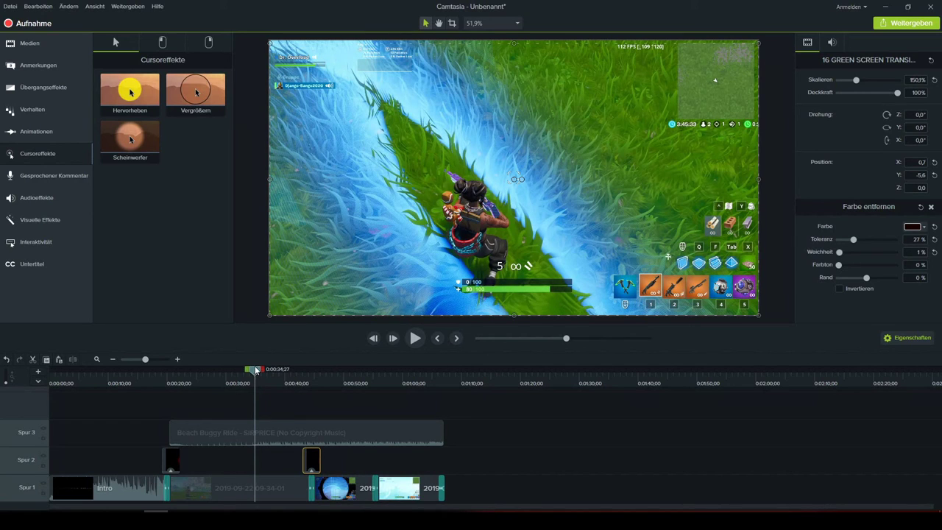
left_click_drag(255, 371, 184, 375)
key("space")
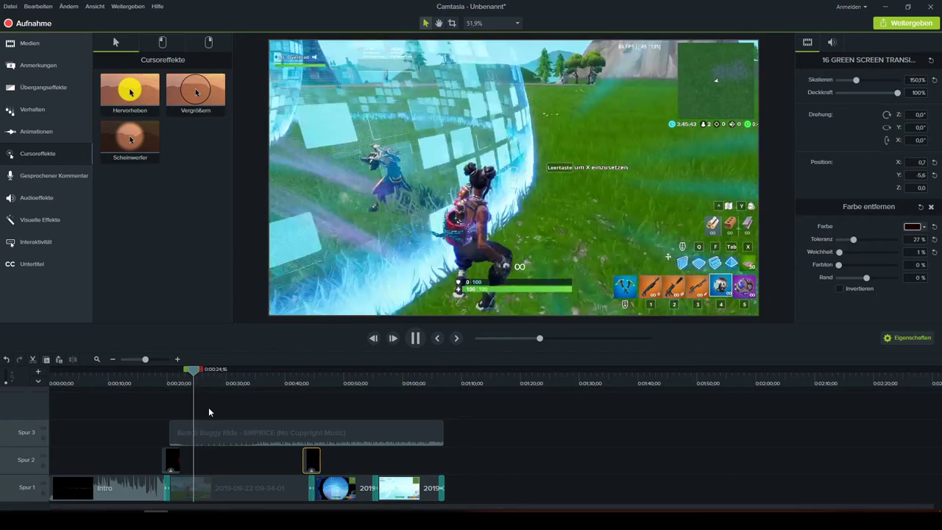
key("space")
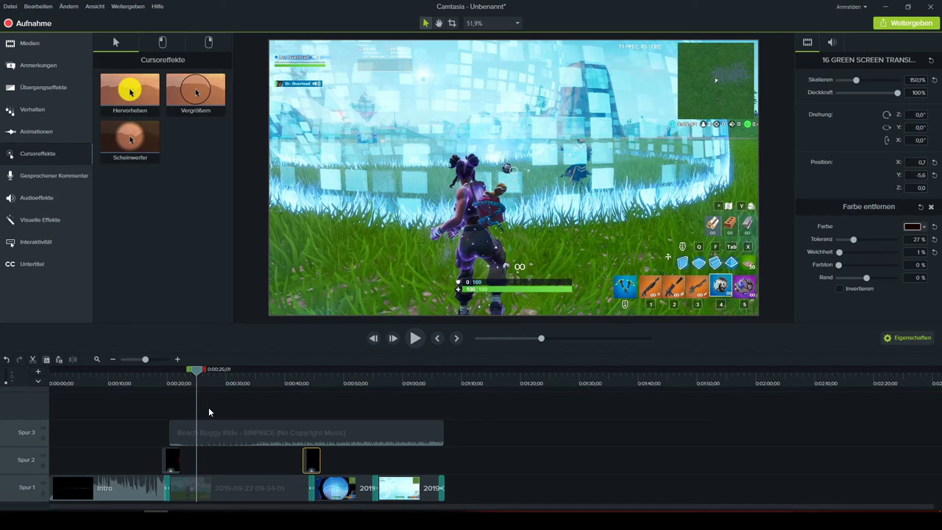
left_click(33, 109)
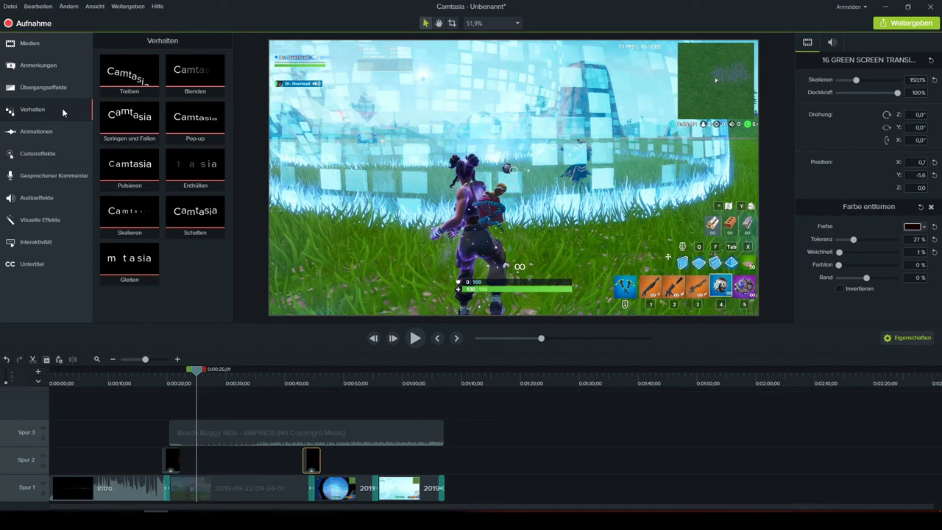
left_click(57, 87)
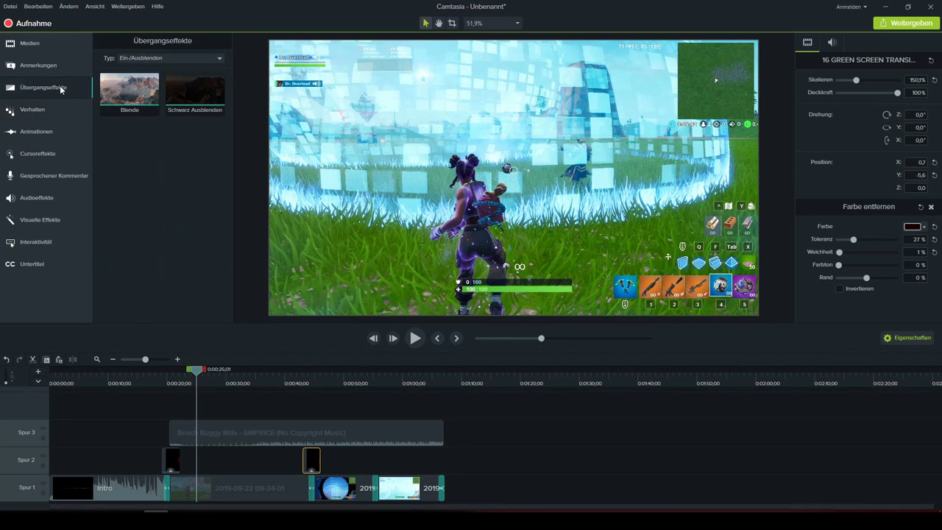